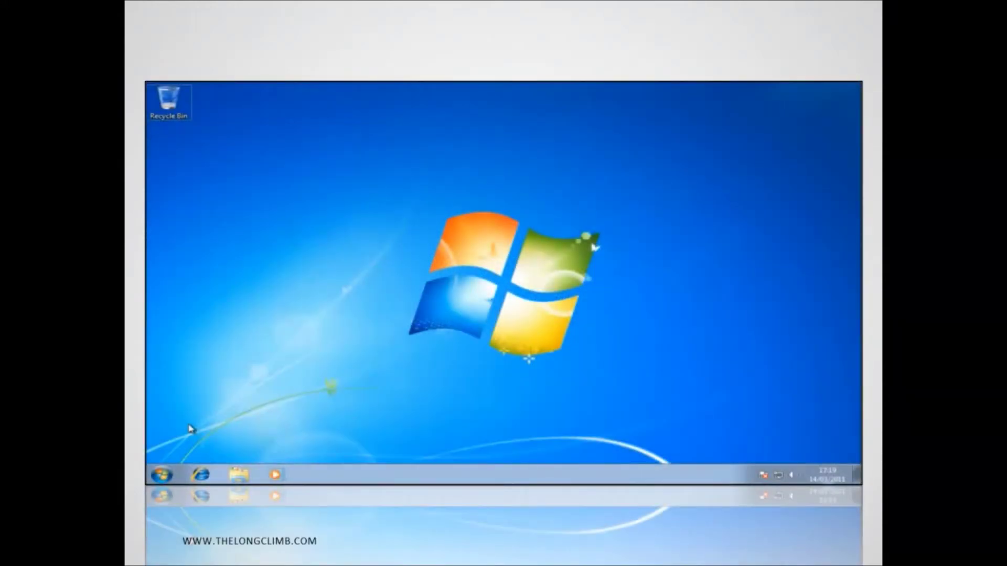
Step: Search the Start menu for 'event' and launch Event Viewer
click(162, 474)
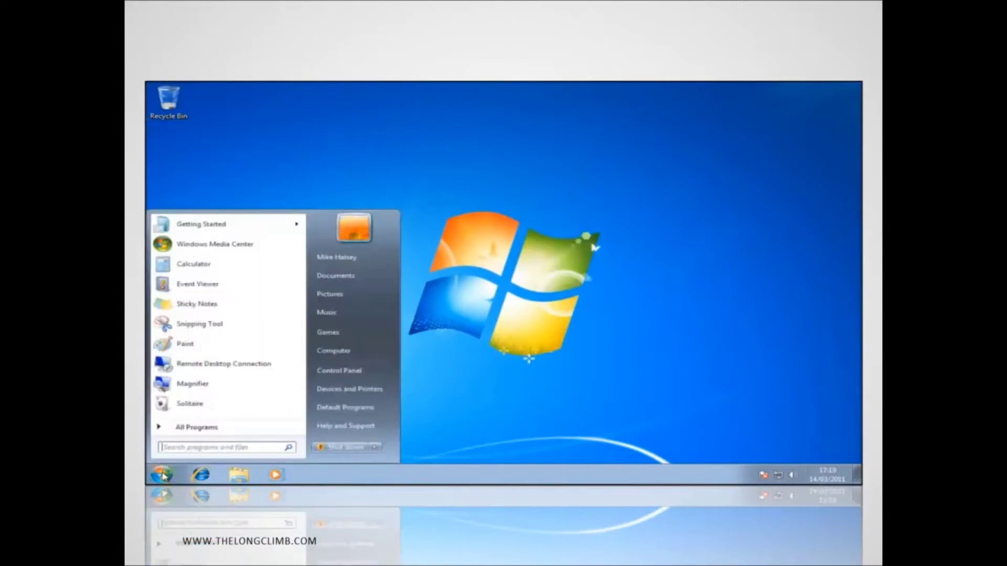
text(event)
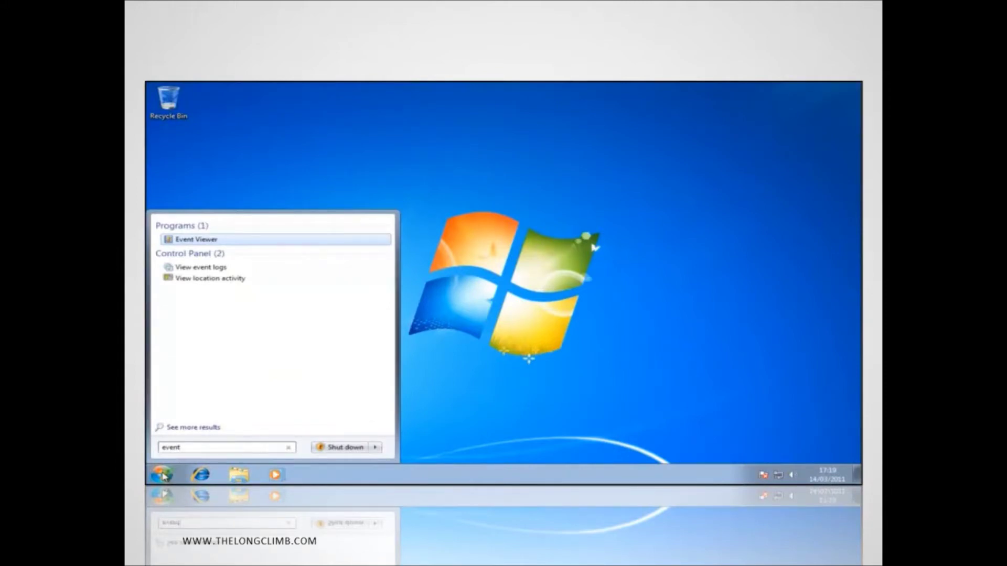
key(Return)
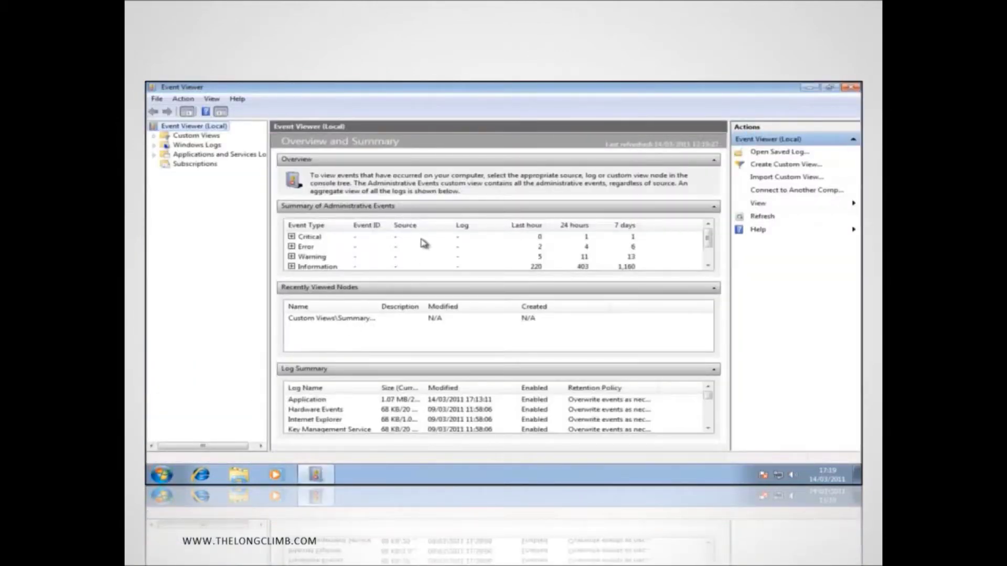
Step: Browse the Critical, Error, Warning, Information and Audit Success event summaries
click(317, 240)
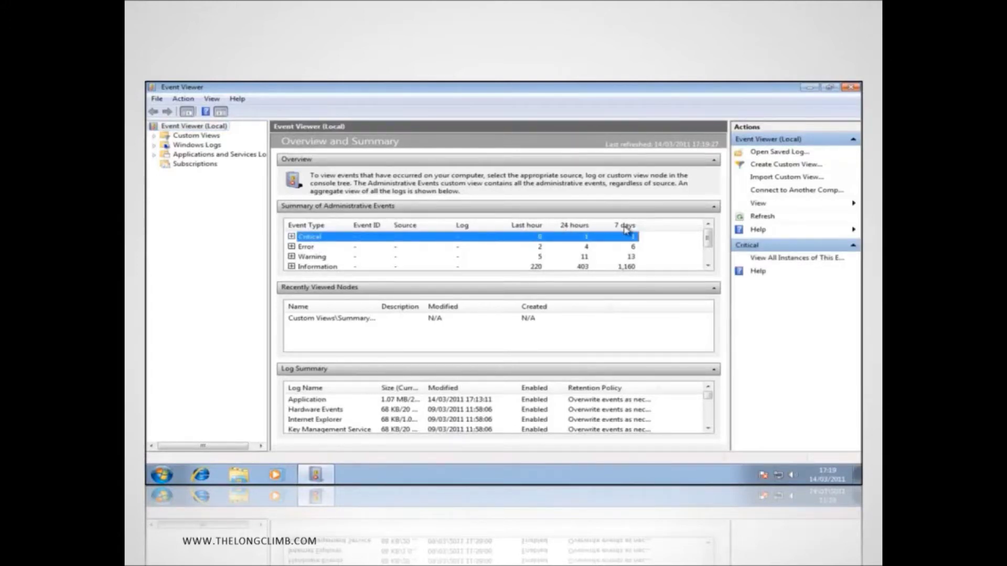
click(355, 249)
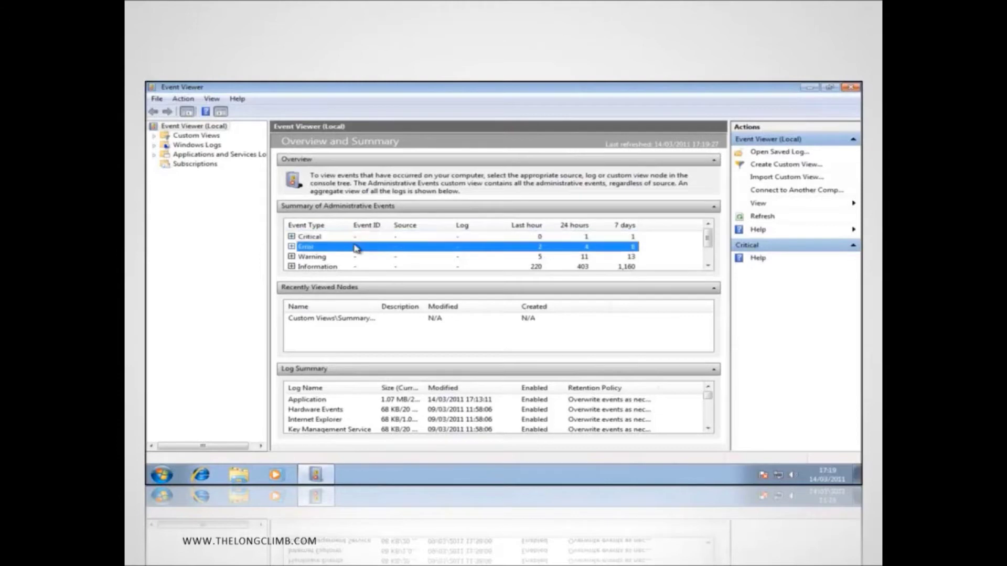
click(346, 258)
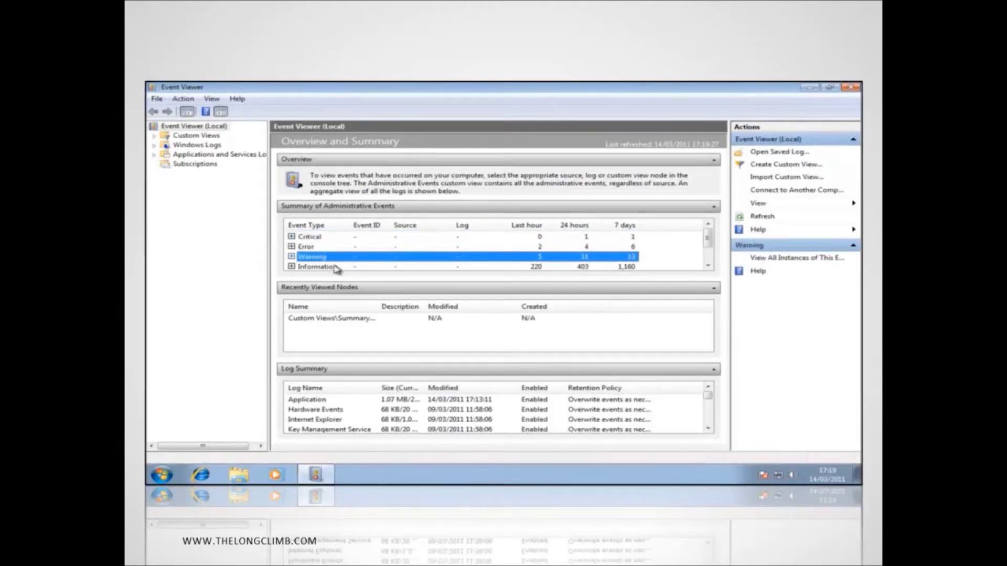
click(336, 269)
scroll(336, 269, down, 1)
click(326, 259)
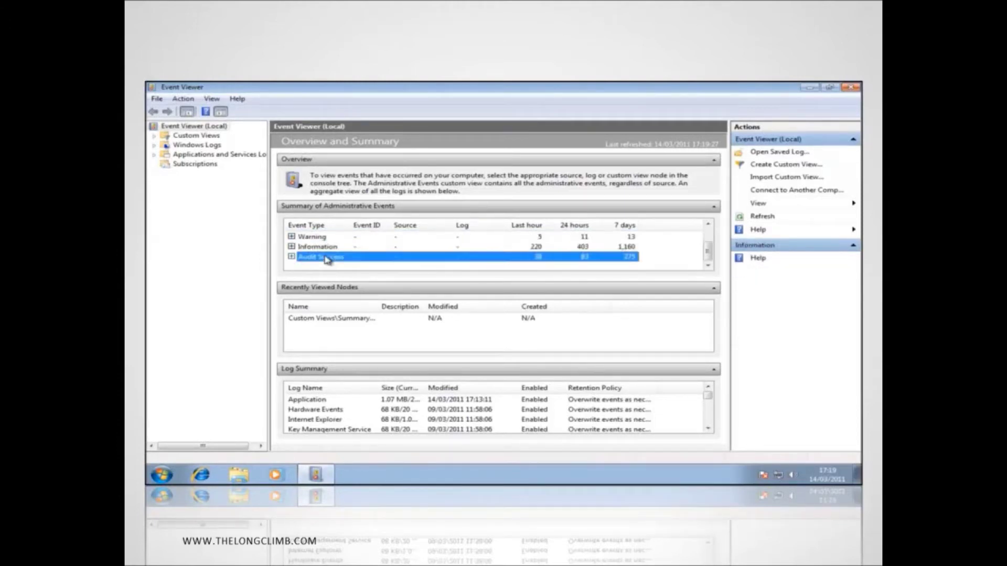
scroll(326, 259, up, 1)
click(326, 239)
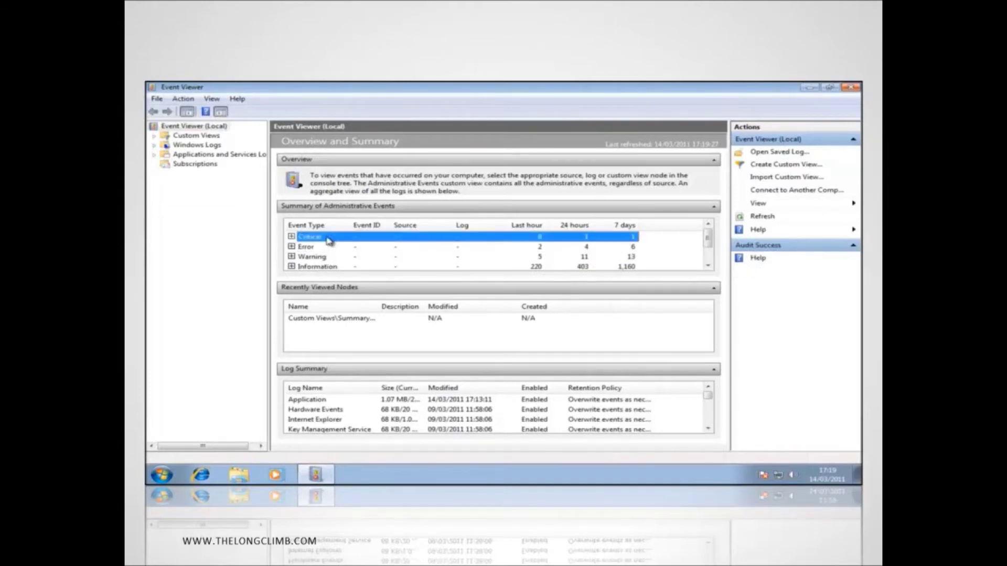
click(324, 249)
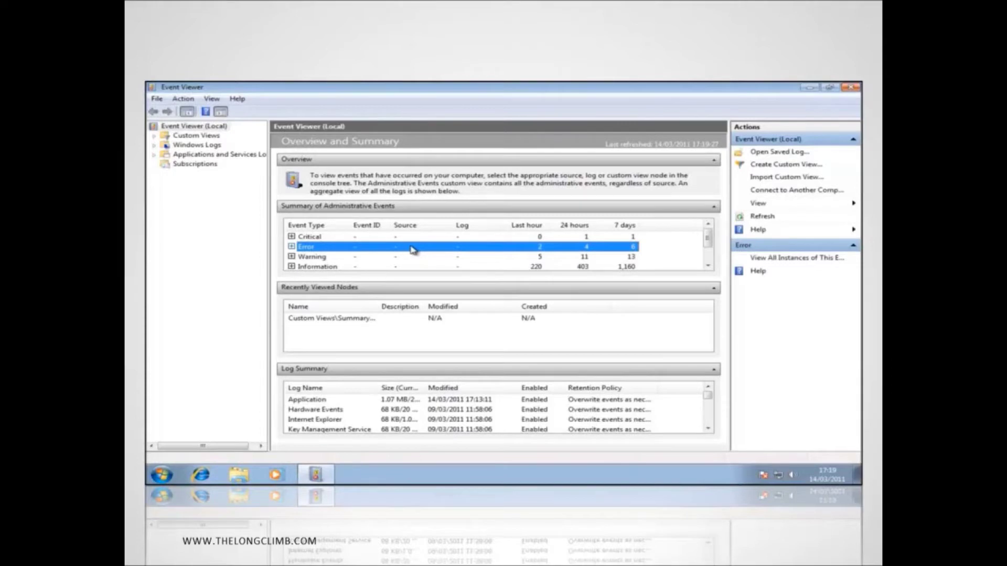
Step: Expand the Error group and select the 7030 Service Control Manager error
double_click(412, 250)
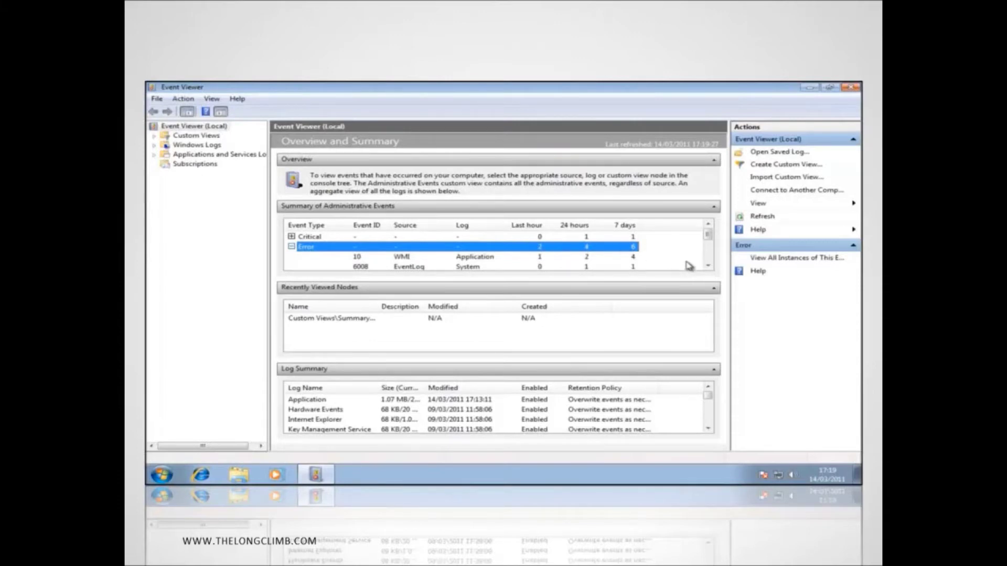
click(708, 267)
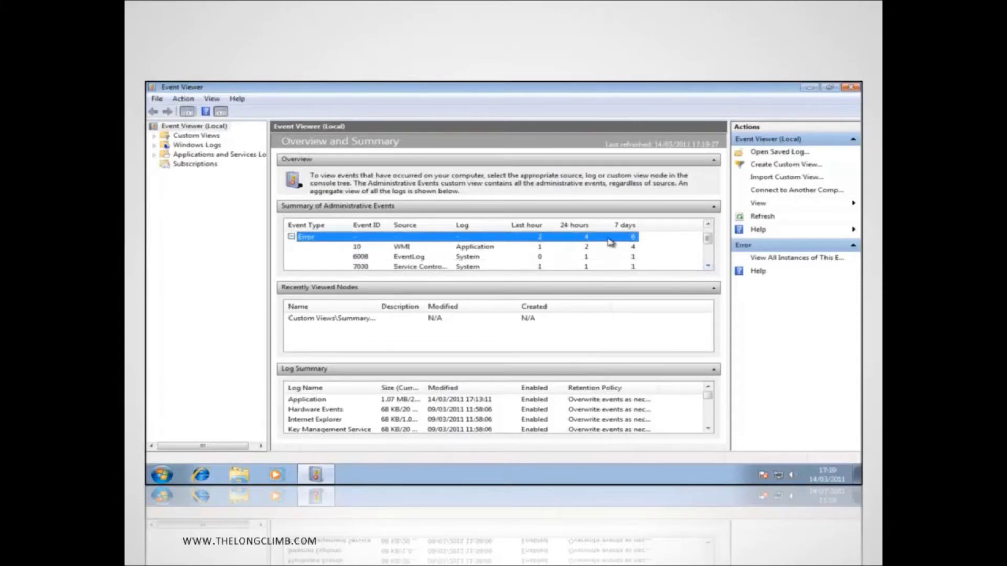
click(438, 267)
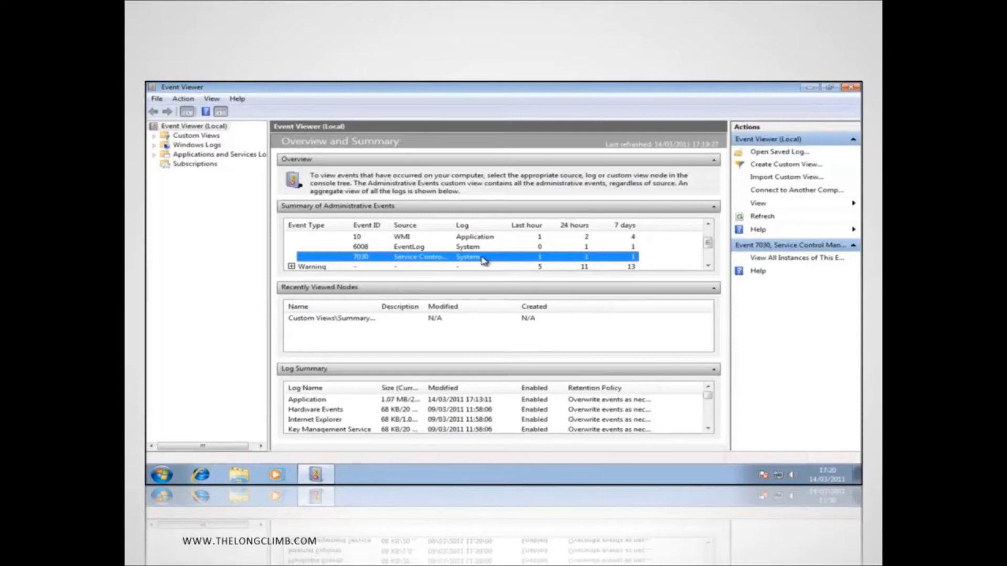
Step: Open event 7030 in a Summary page events view and select it
double_click(483, 260)
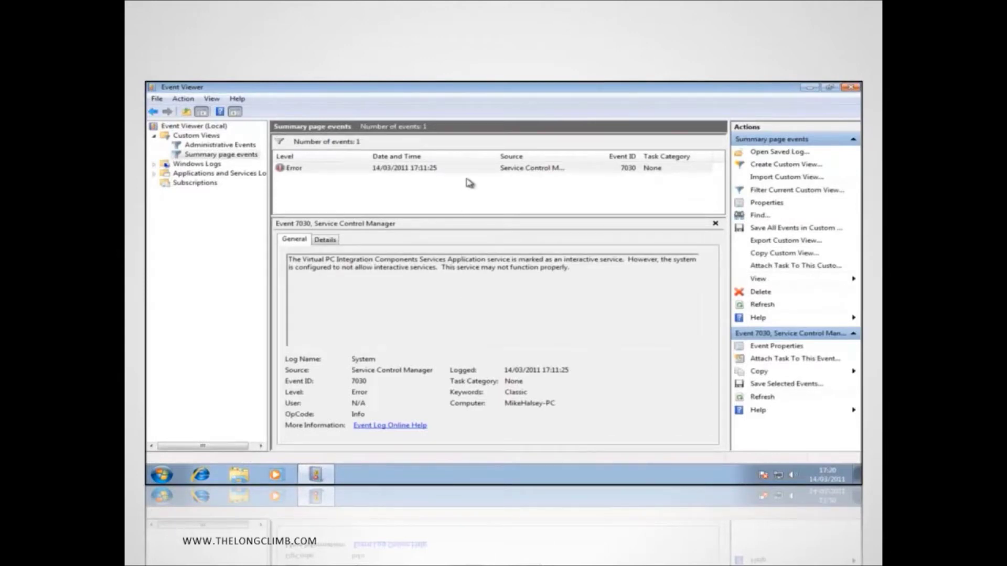
click(475, 172)
click(438, 298)
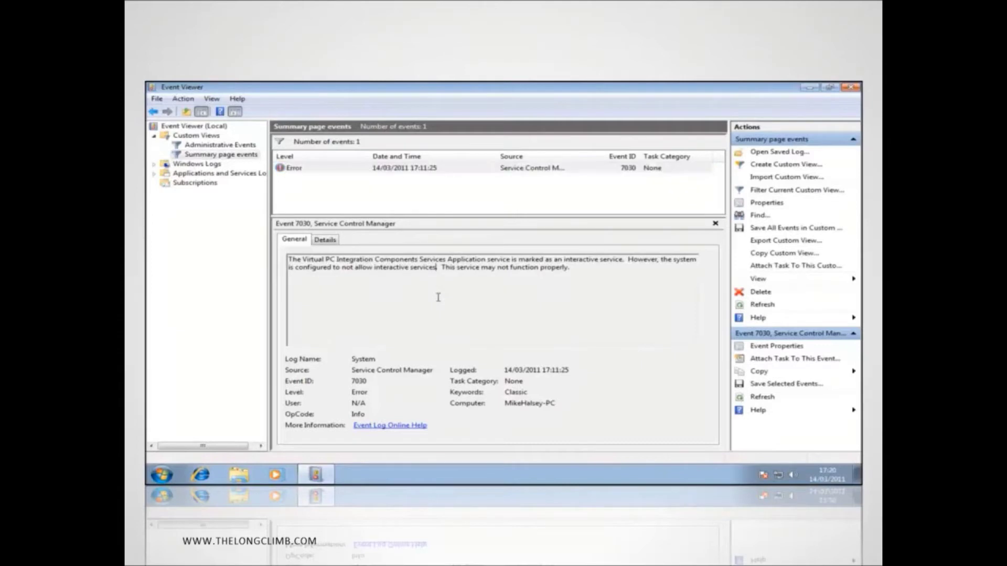
Step: Attach a task named 'VM Error 1' described as 'An intermittent error with the company VM'
click(829, 268)
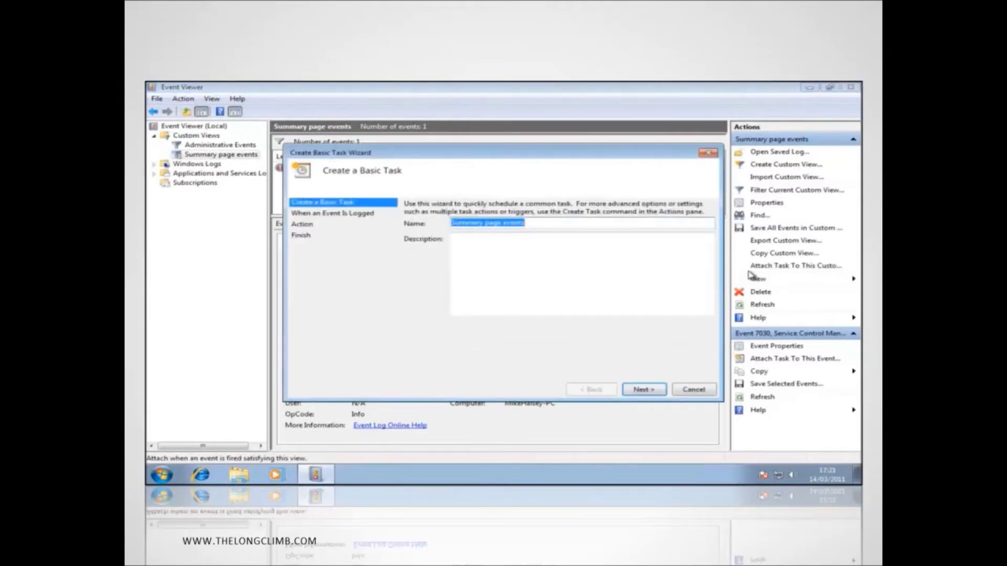
key(BackSpace)
text(VM)
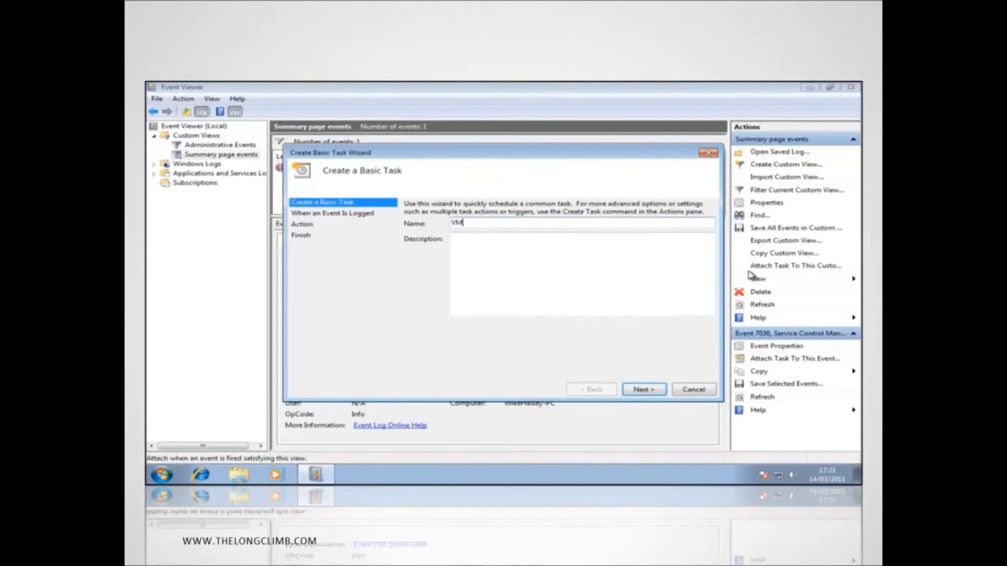
text( Eroor 1)
click(472, 223)
key(Delete)
text(r)
key(Tab)
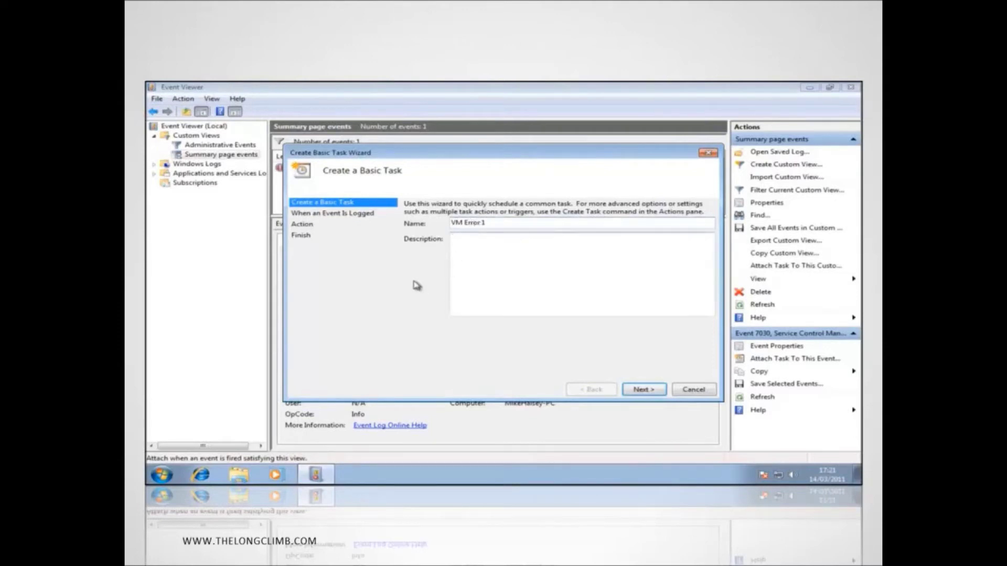
text(An intermittent err)
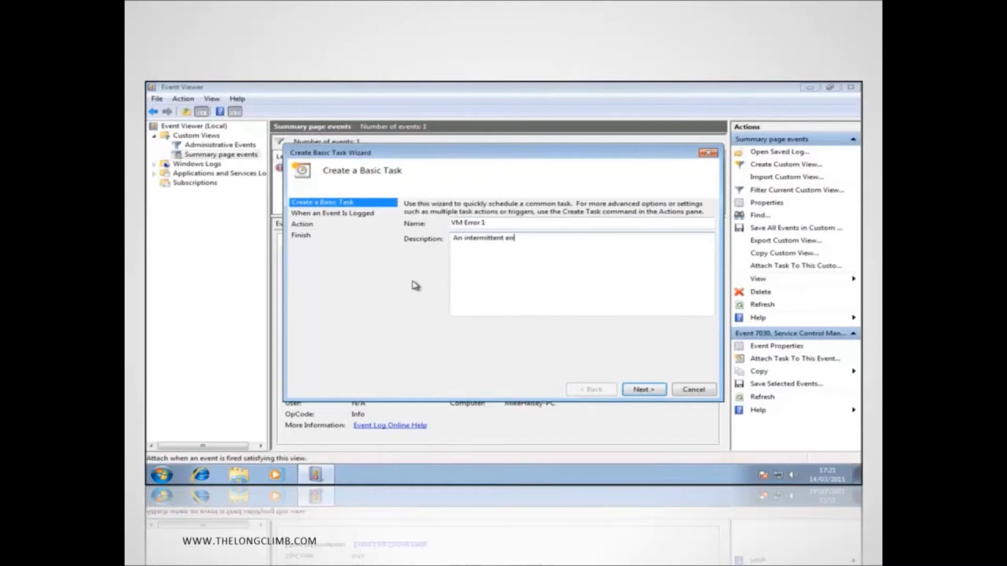
text(or with the company VM)
Step: Advance past the trigger page and choose 'Display a message' as the task action
click(632, 393)
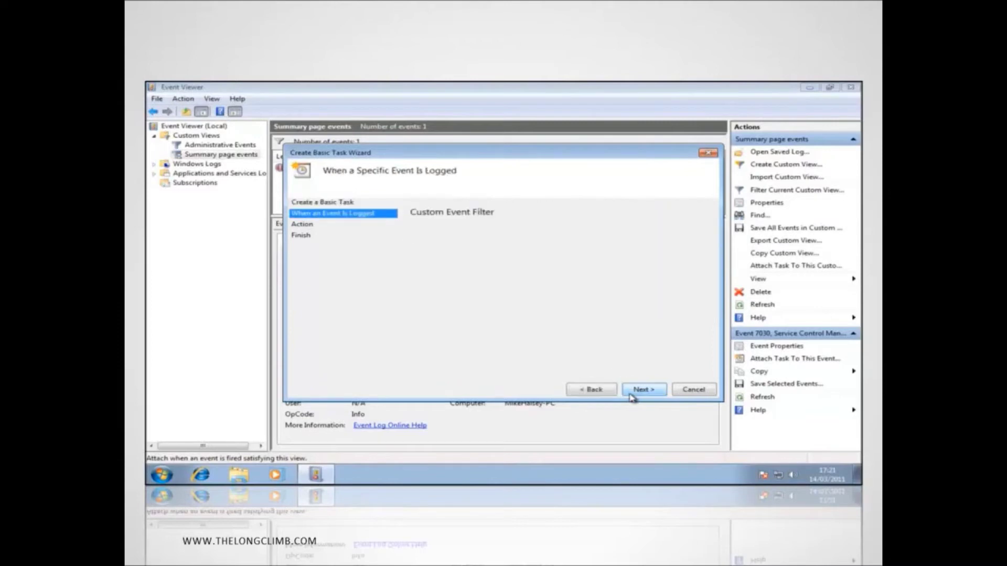
click(634, 394)
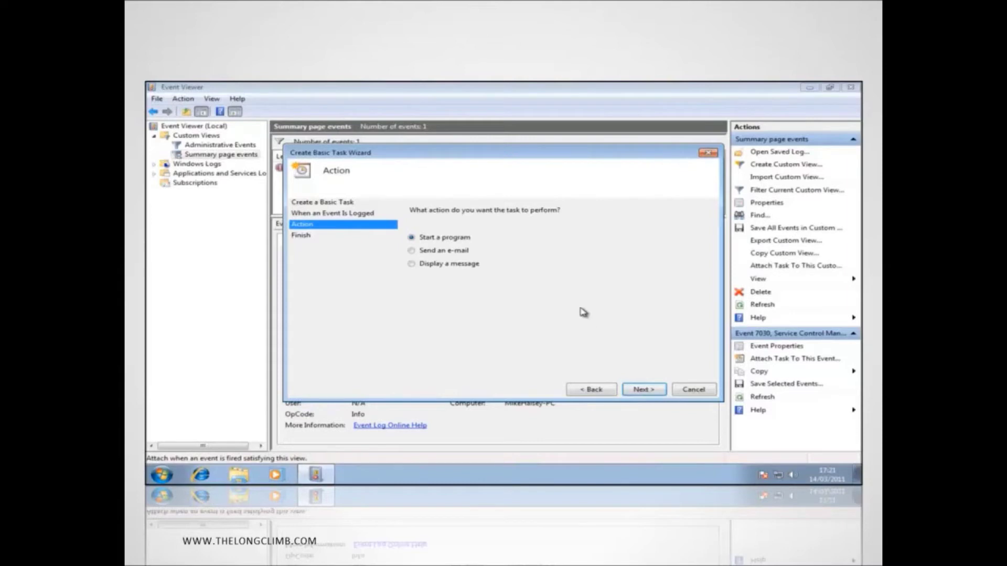
click(462, 252)
click(462, 264)
Step: Title the message 'Alert!!' with a body telling the user to stop and call tech support
click(639, 391)
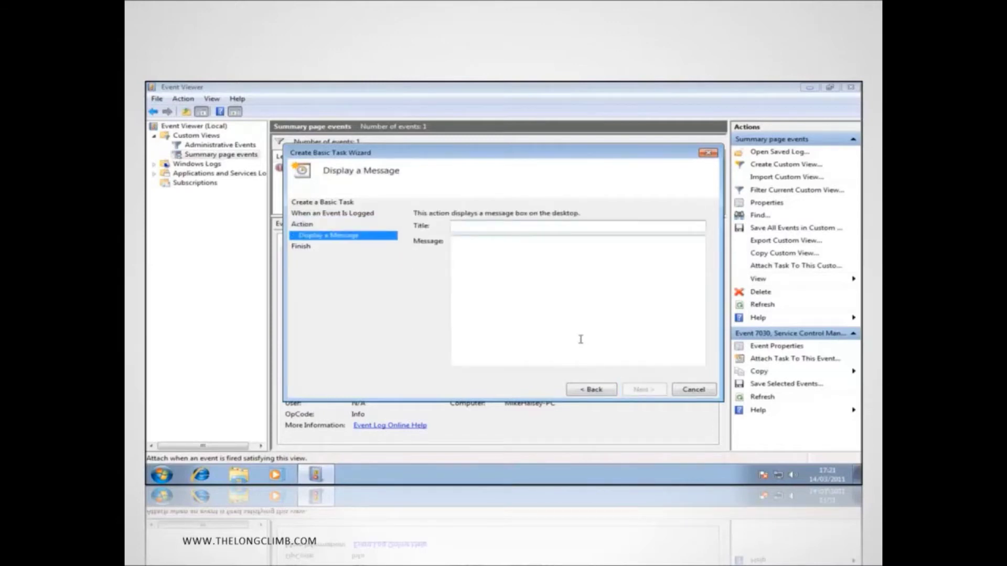
text(Alert!!)
click(580, 339)
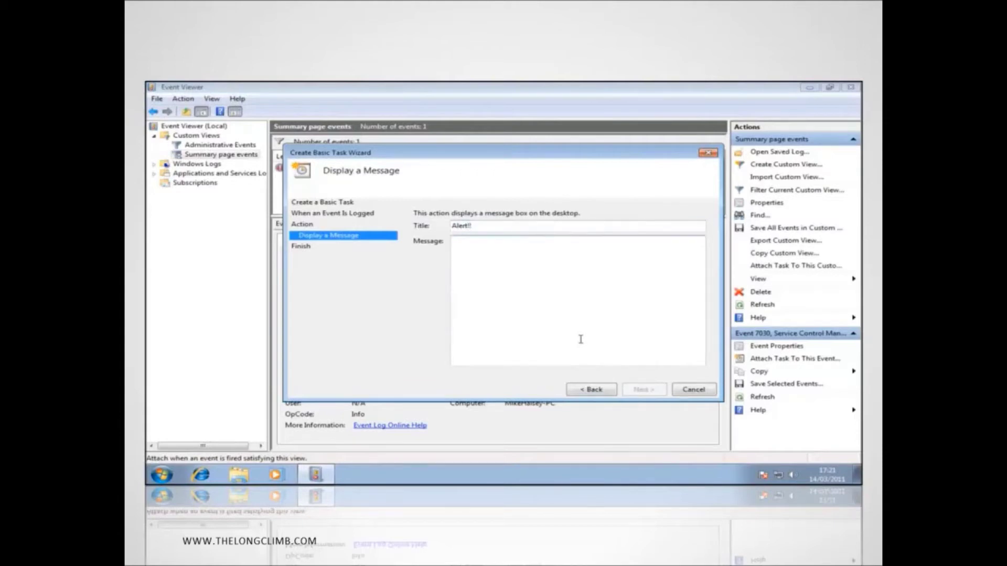
text(S)
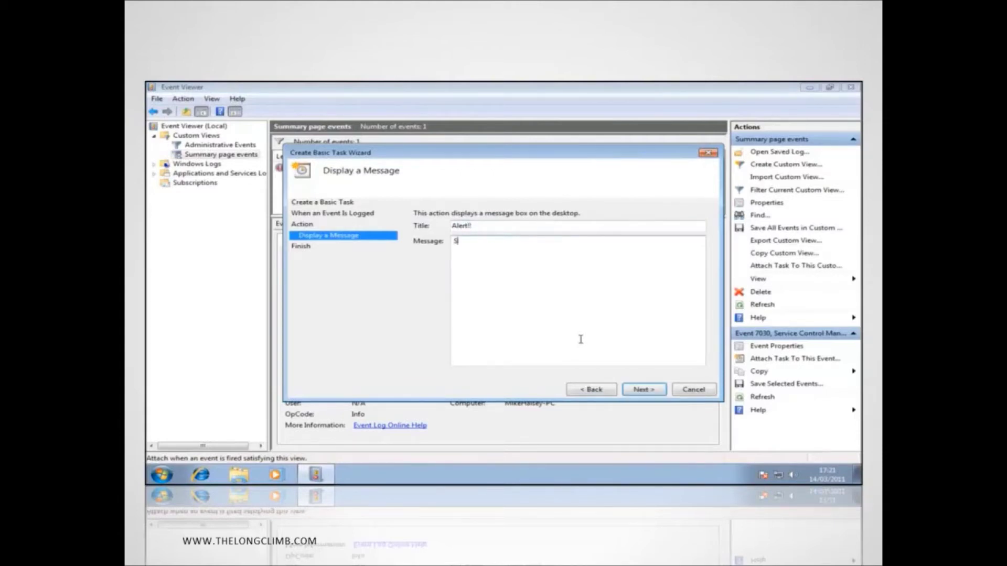
text(top whatever you're doing and call Mike at tec)
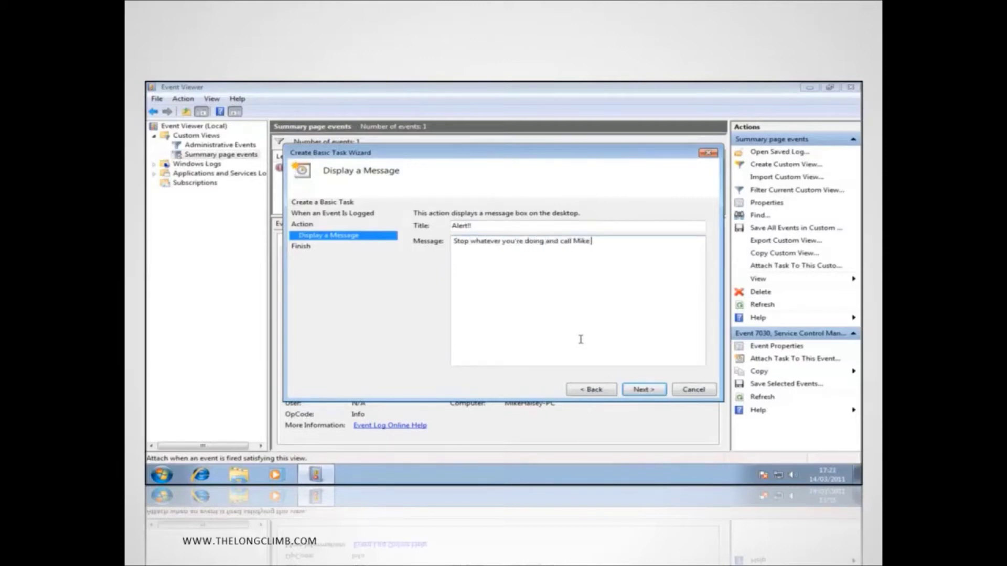
text(h support straig)
text(ht now)
text(. Don)
text('t )
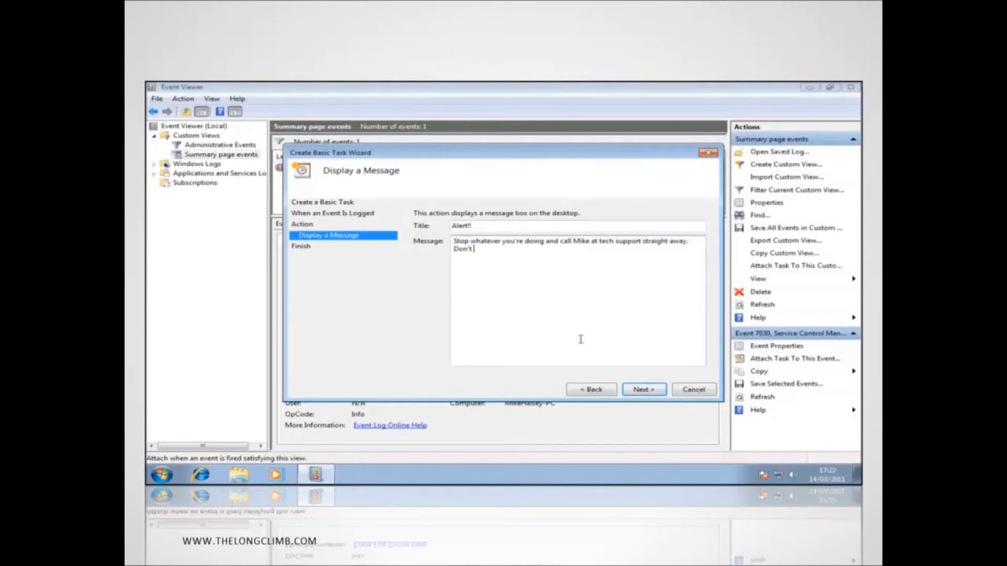
text(touch the keyboard further as we need i)
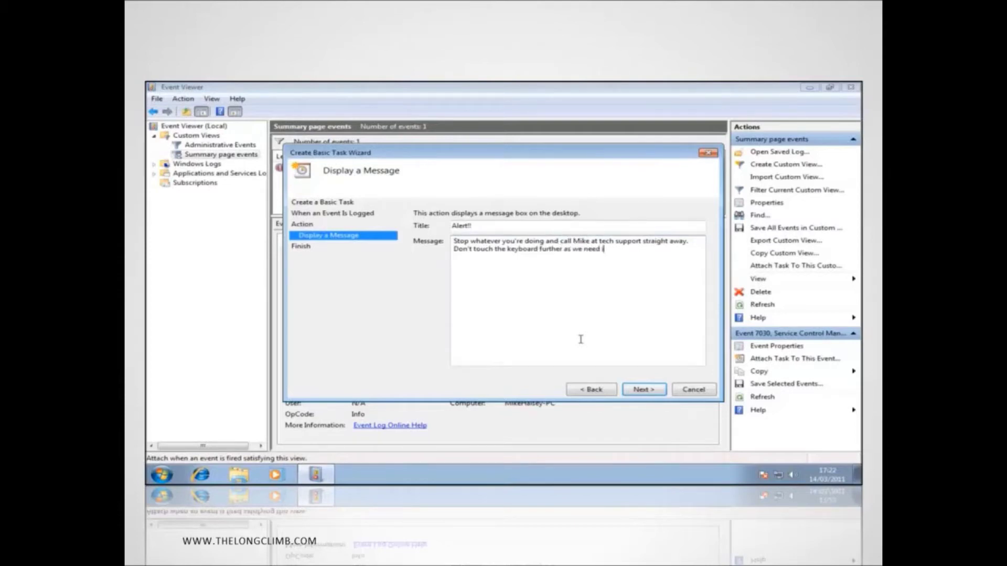
text(nformation about an error that has justo)
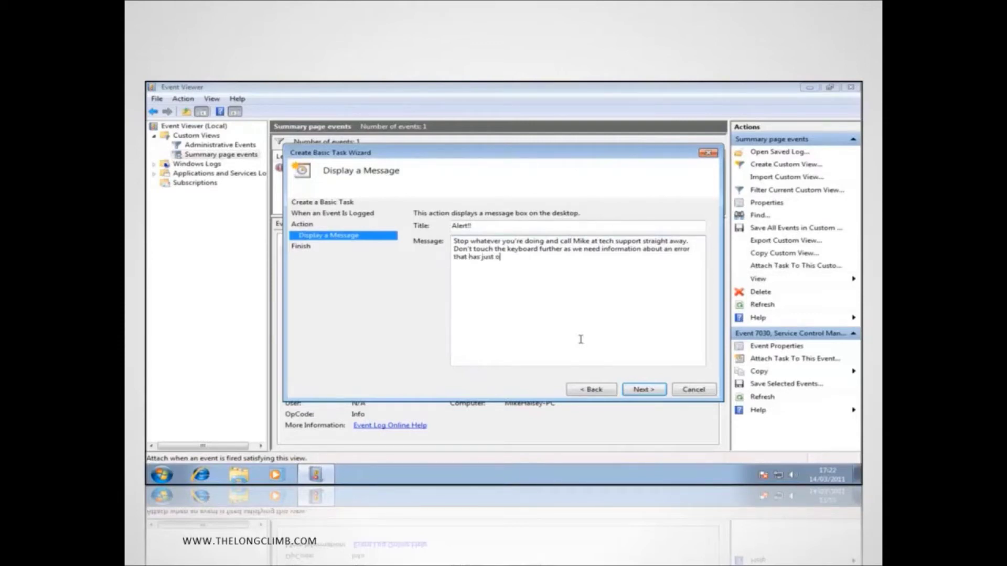
text(ccurred.)
click(642, 390)
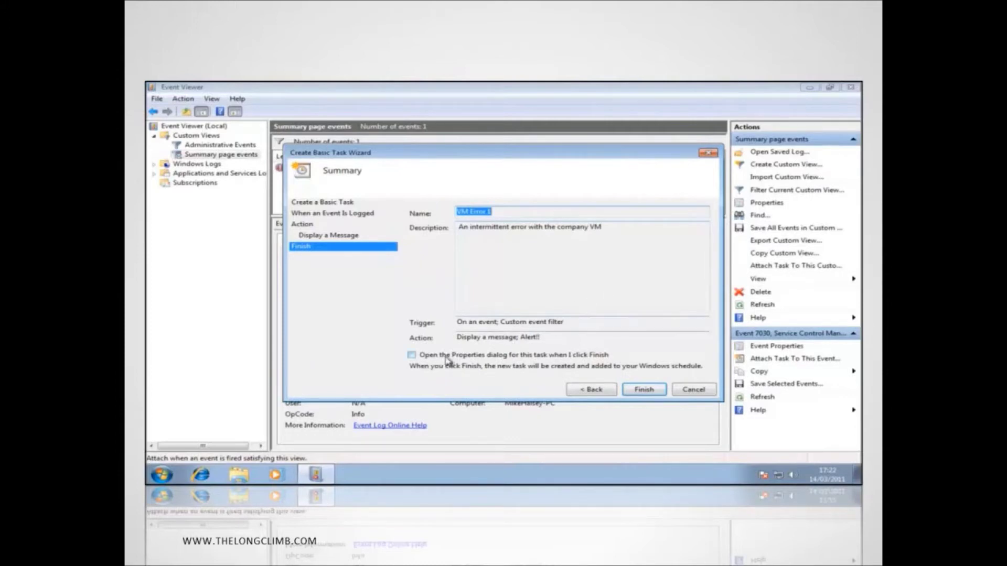
Step: Finish the wizard with Properties opening, then review the task's Triggers and Actions
click(411, 356)
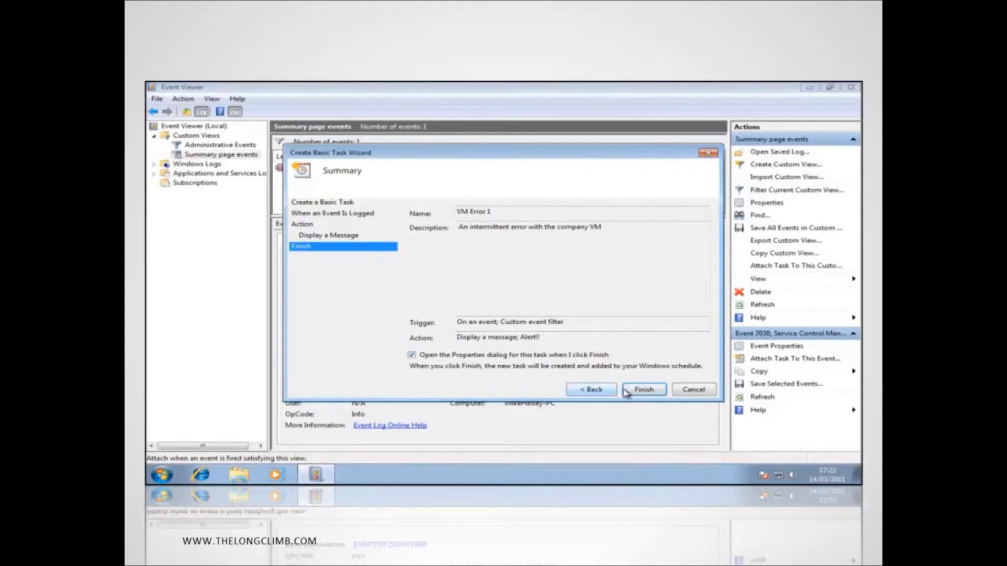
click(642, 391)
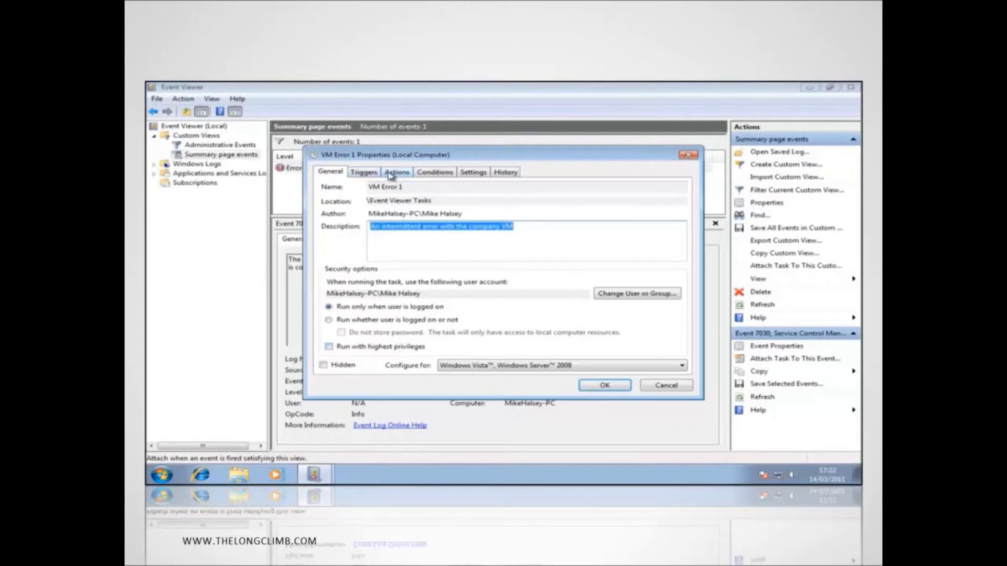
click(369, 173)
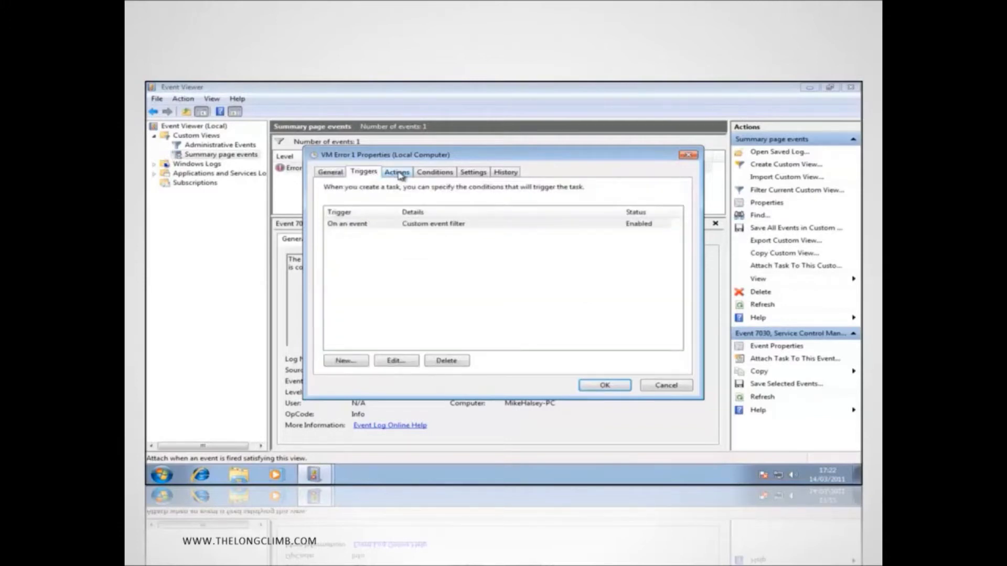
click(397, 173)
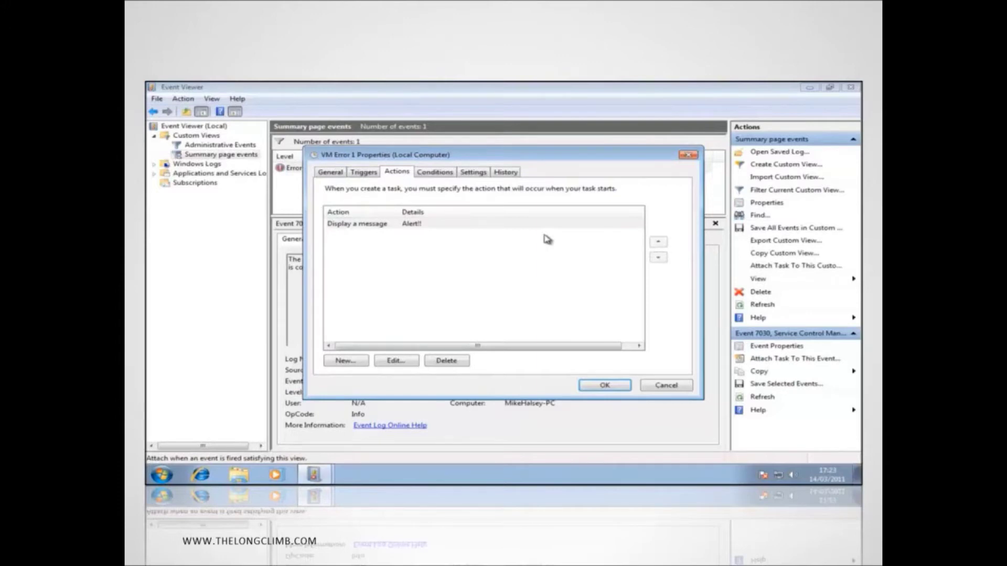
Step: Cancel adding a second action, save the task properties and dismiss the confirmation
click(348, 362)
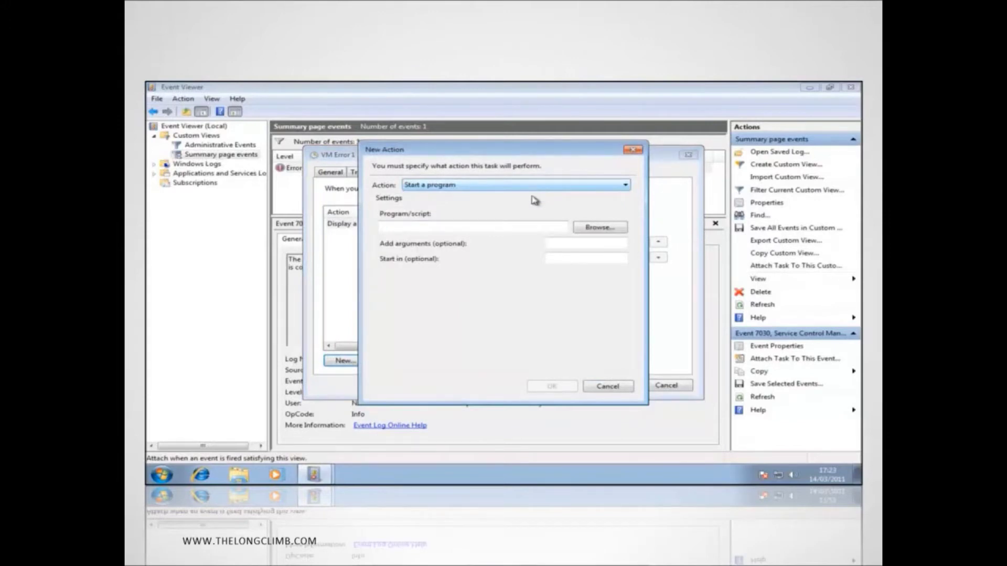
click(600, 387)
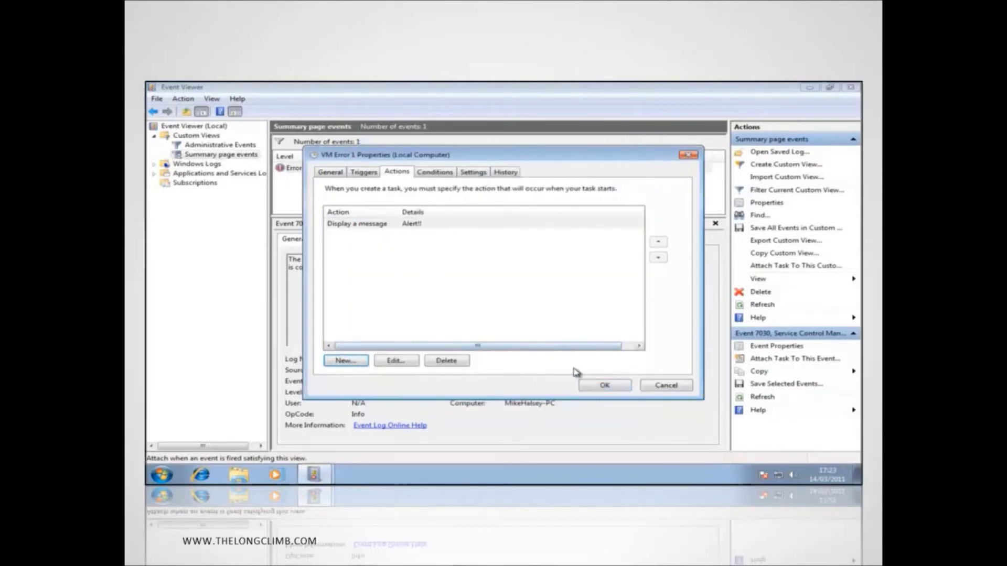
click(605, 387)
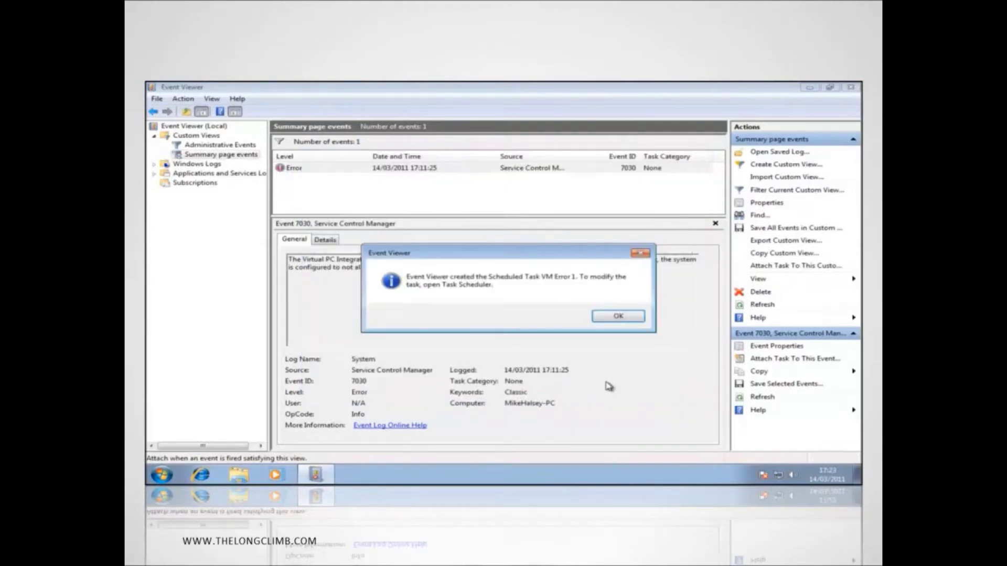
click(629, 320)
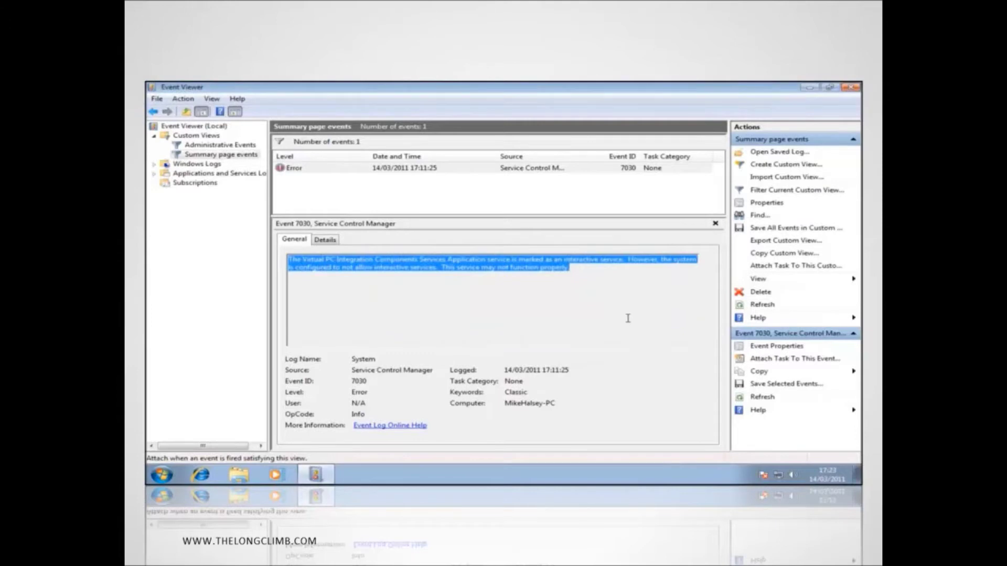
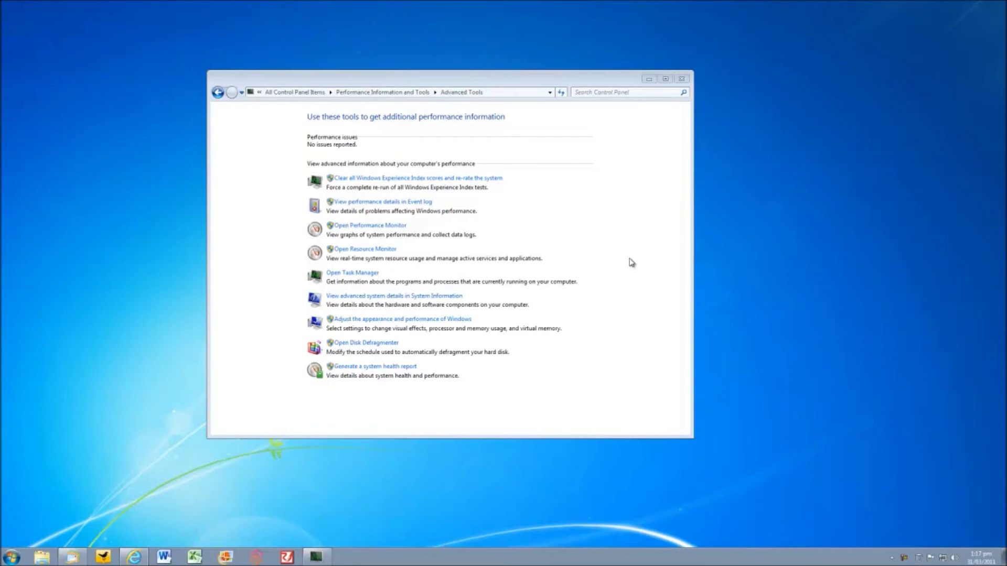
Step: Open Performance Monitor from Advanced Tools, centre it, and scroll its System Summary to the network, disk and processor figures
click(398, 230)
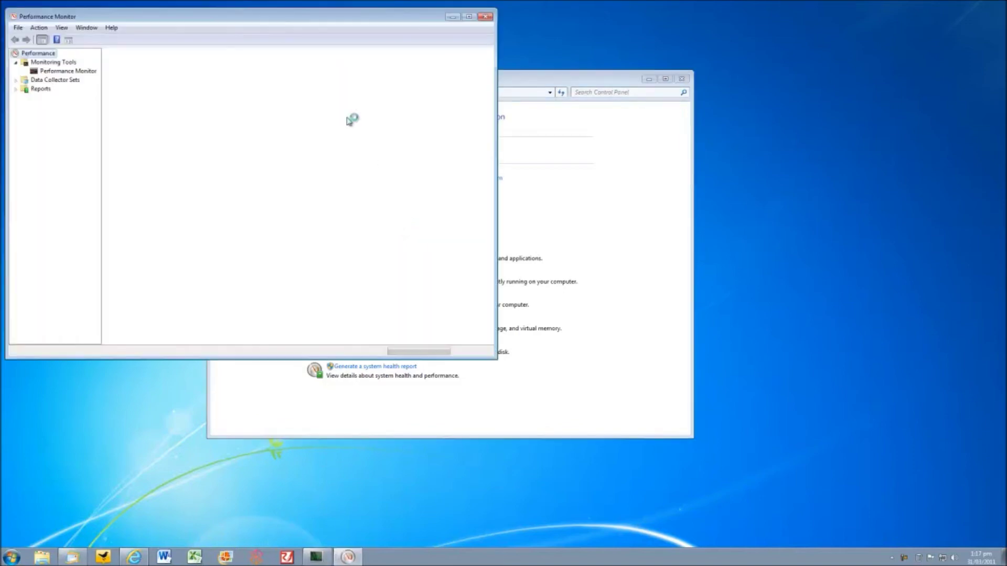
drag(345, 23, 545, 84)
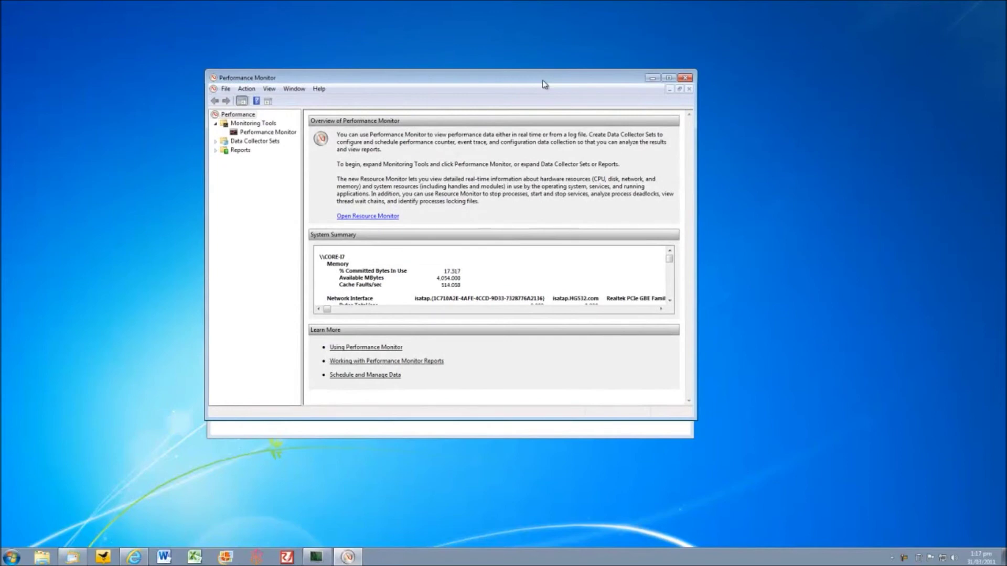
click(669, 304)
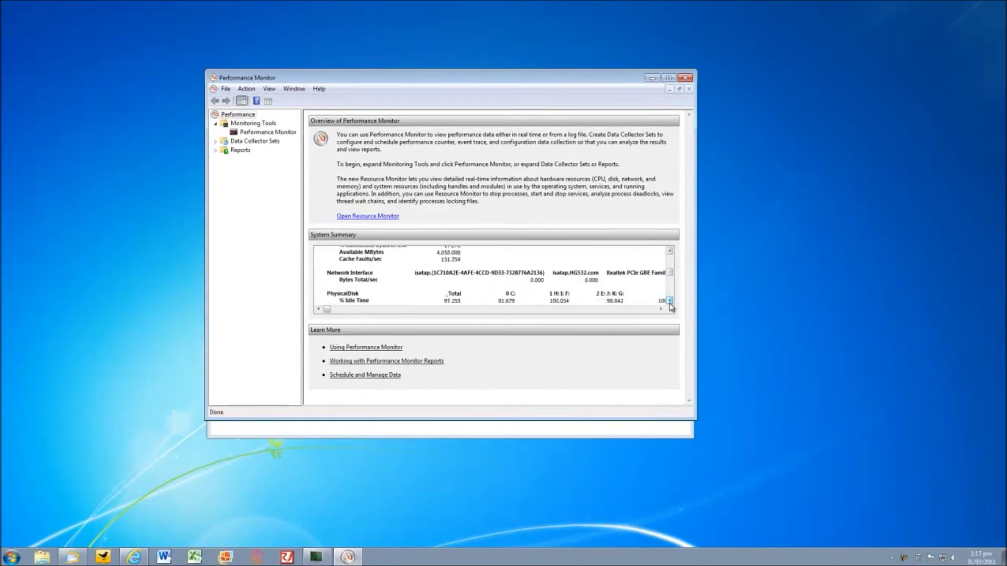
click(670, 301)
click(670, 300)
click(670, 301)
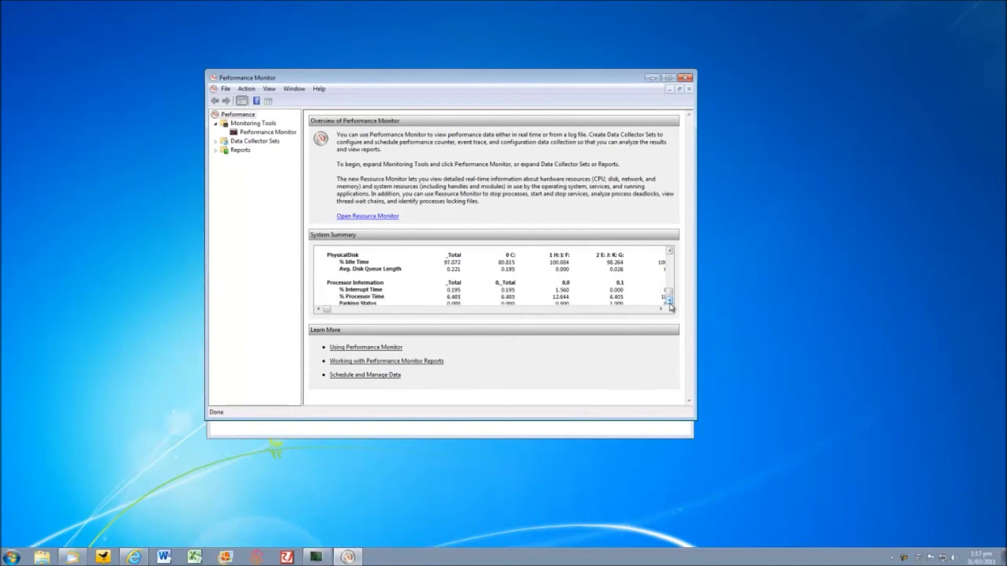
click(670, 301)
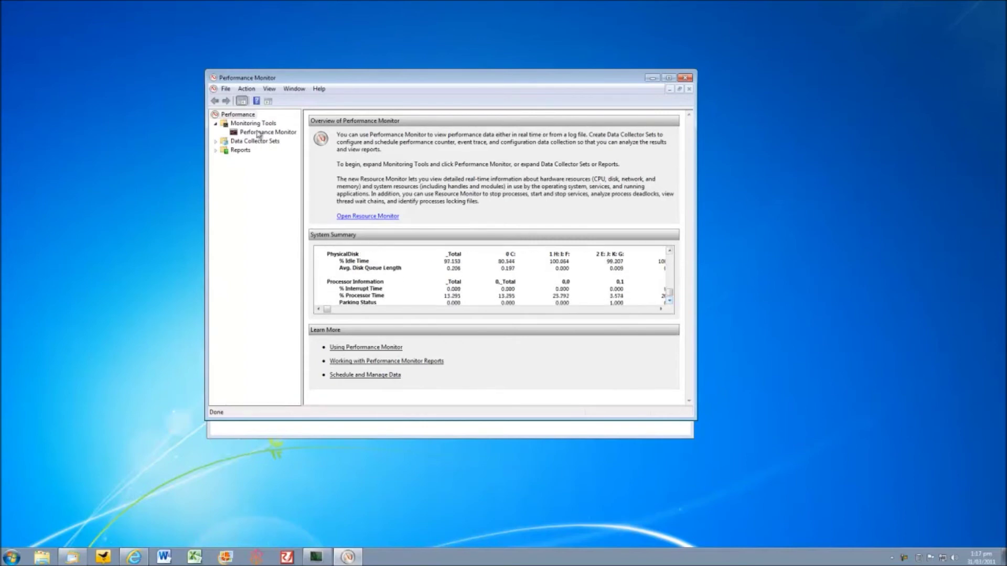
Step: Switch to the live Performance Monitor graph plotting % Processor Time for _Total
click(283, 136)
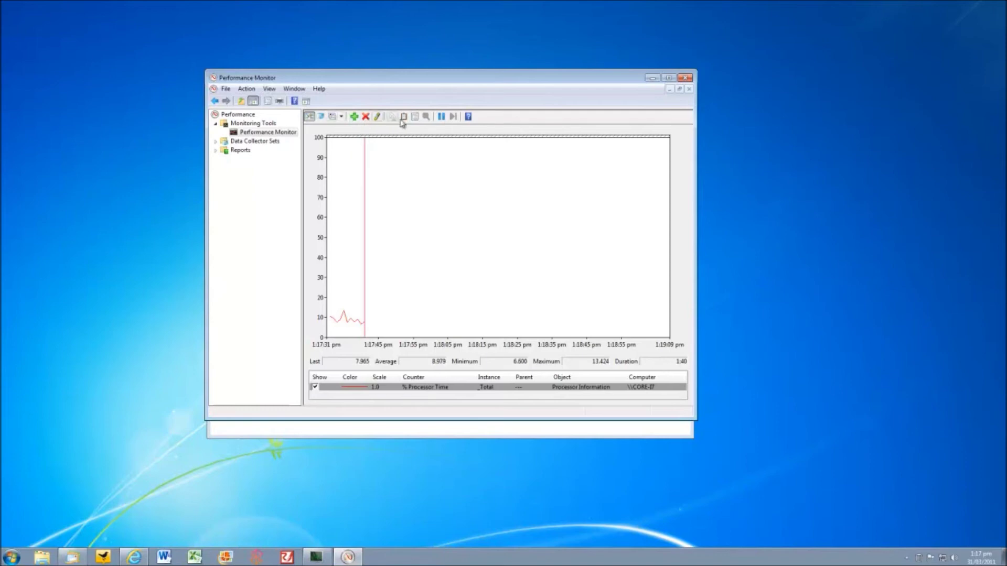
Step: In Add Counters, add the whole Network Interface group, then remove it again
click(355, 118)
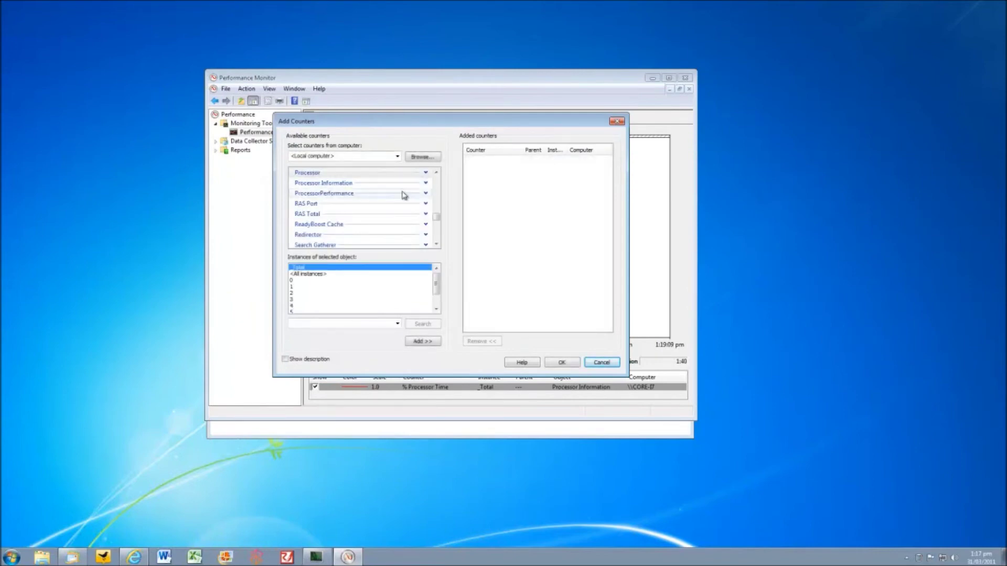
drag(436, 221, 439, 195)
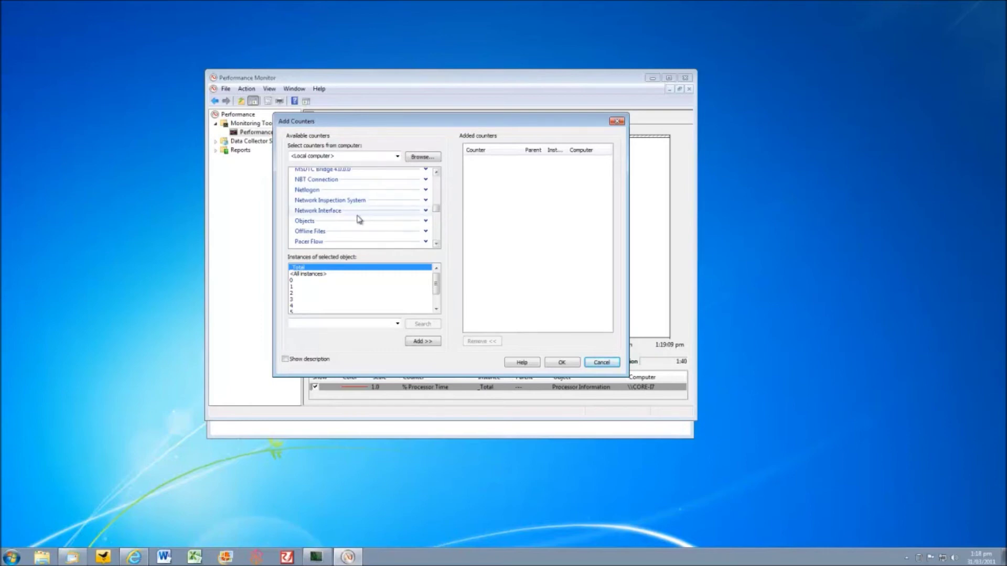
click(337, 211)
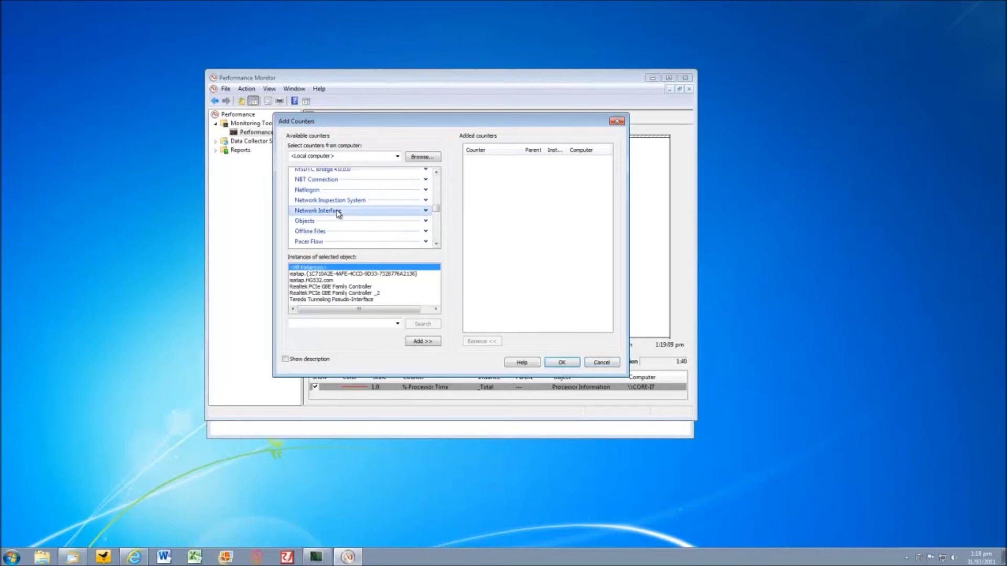
click(428, 342)
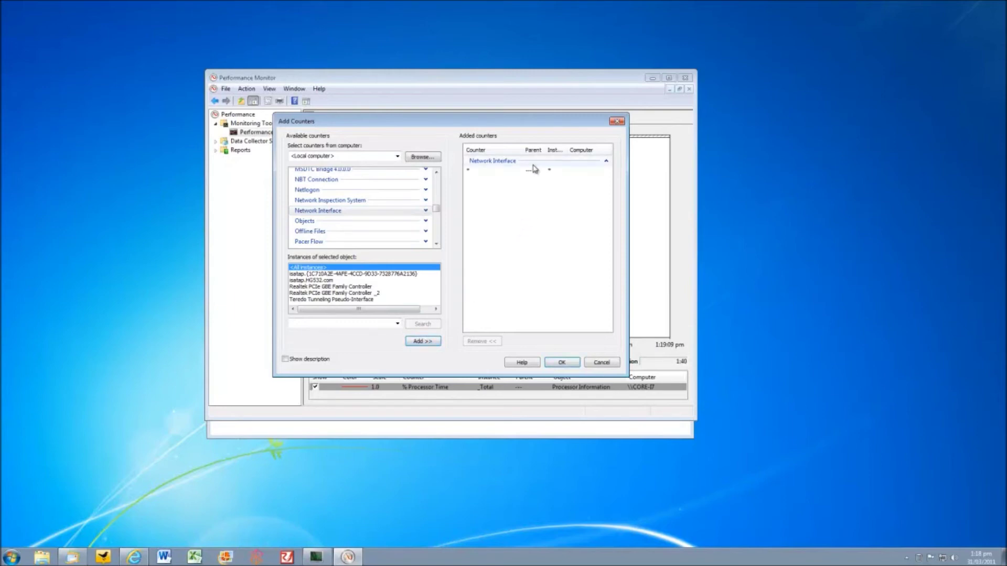
click(519, 170)
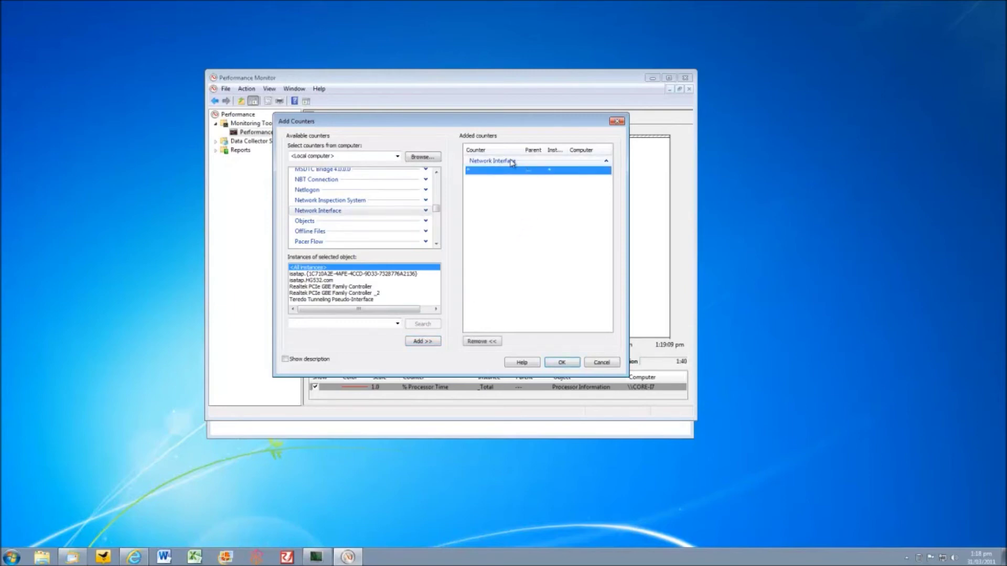
click(483, 343)
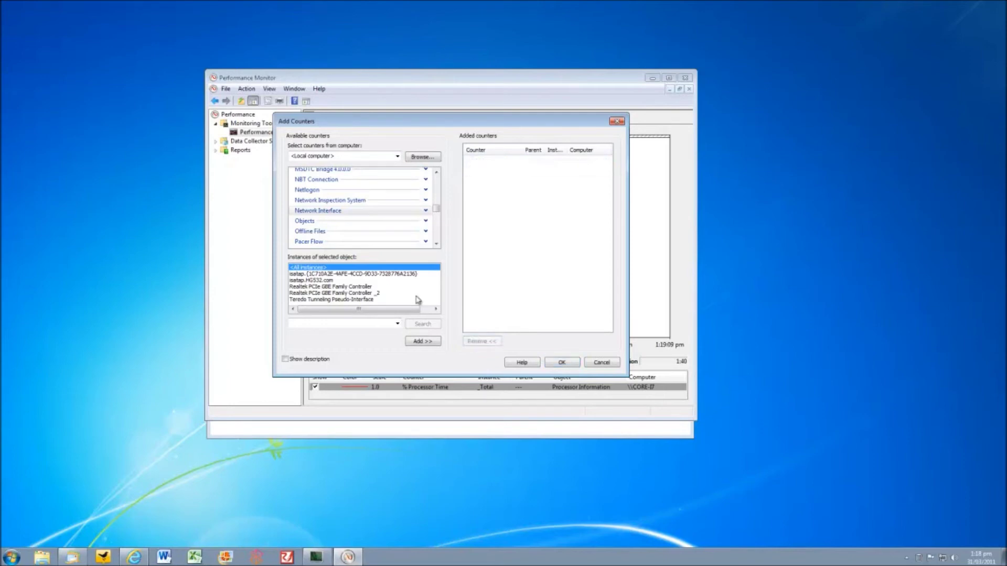
Step: Add only Bytes Received/sec and Bytes Sent/sec for all Network Interface instances and confirm
click(426, 210)
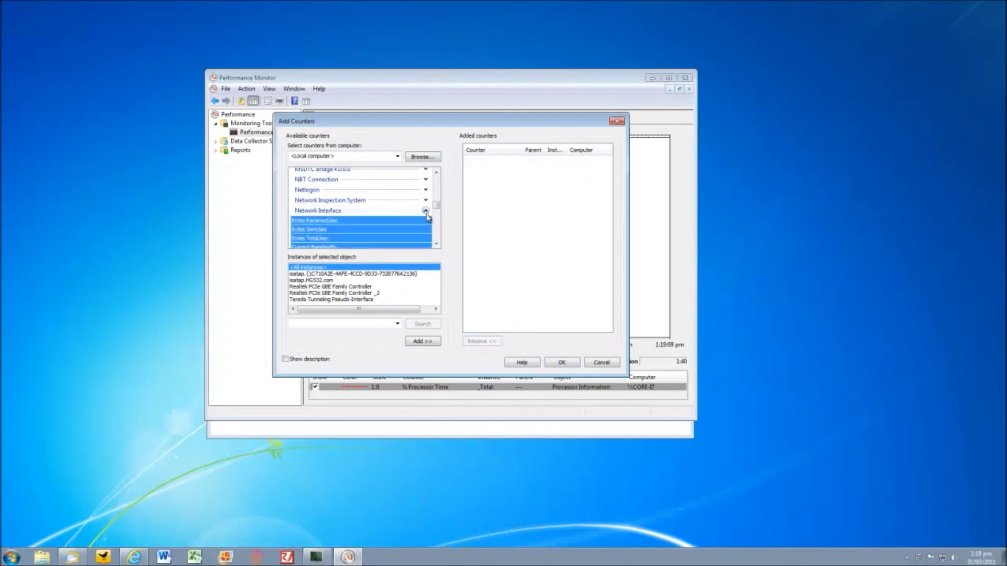
click(435, 244)
click(435, 244)
click(435, 244)
click(435, 244)
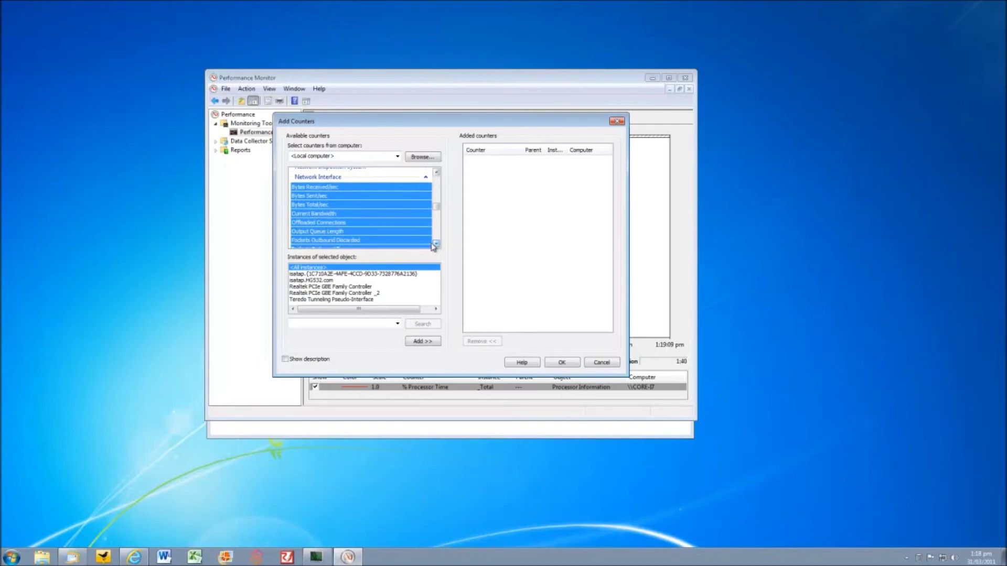
click(317, 196)
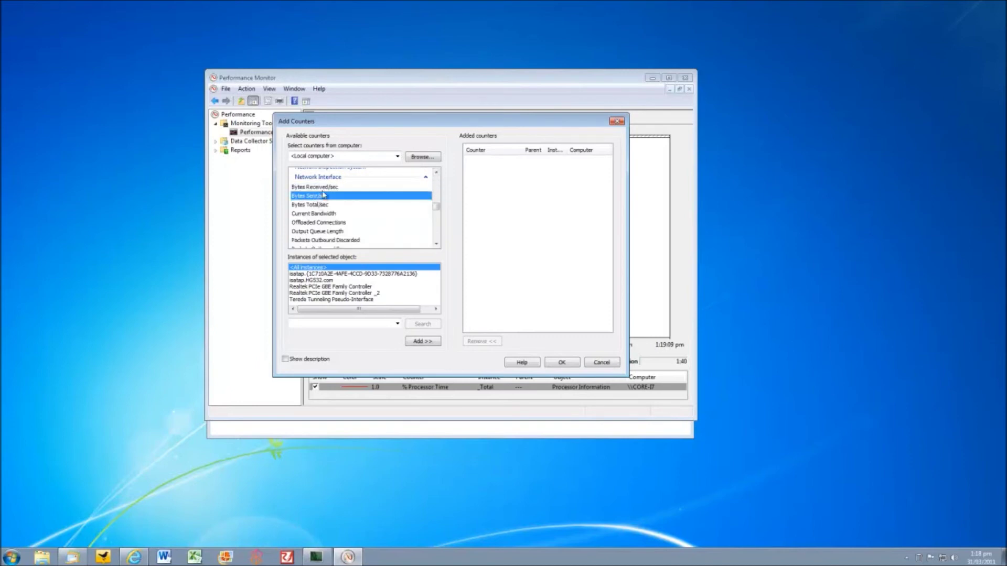
ctrl+click(325, 187)
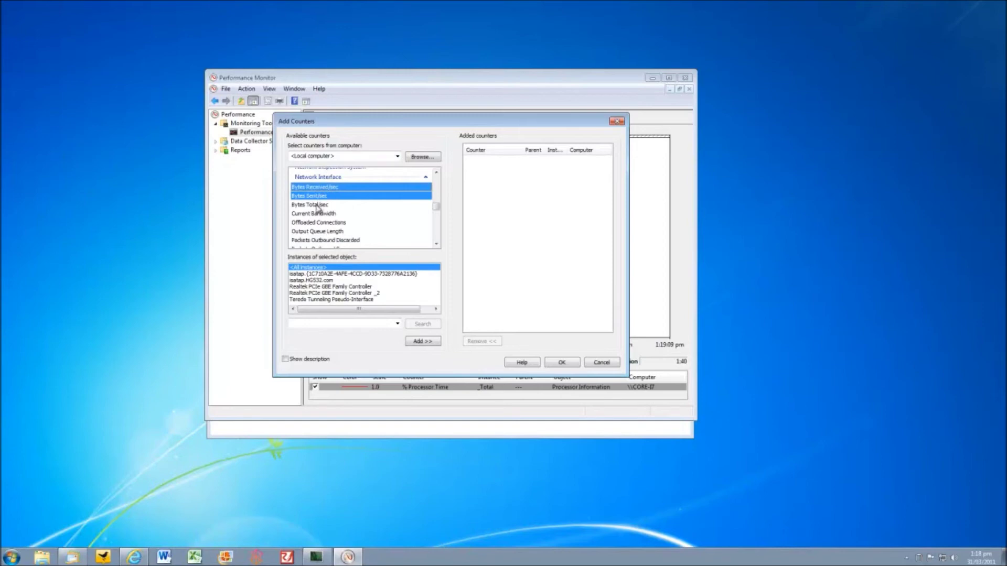
click(422, 342)
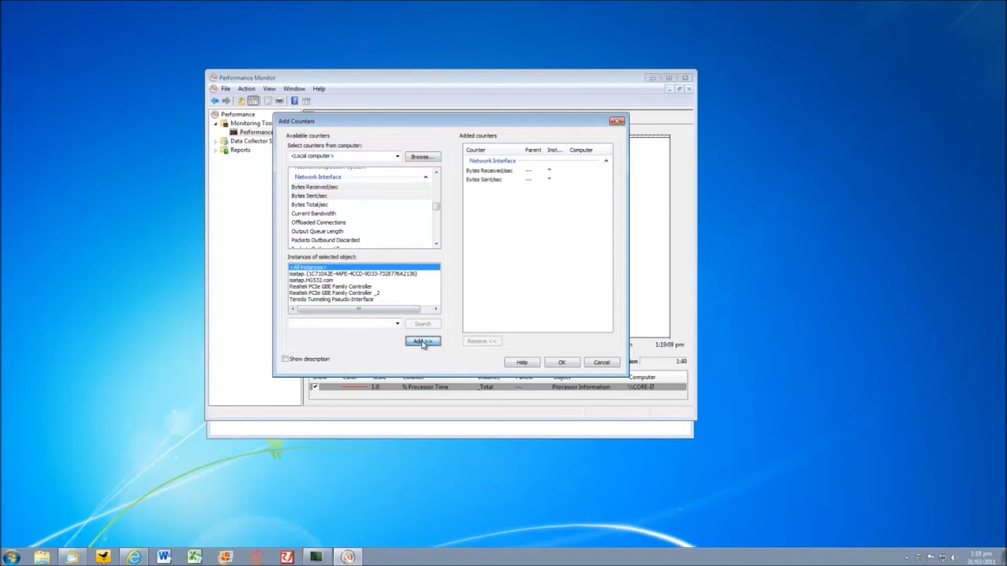
click(562, 363)
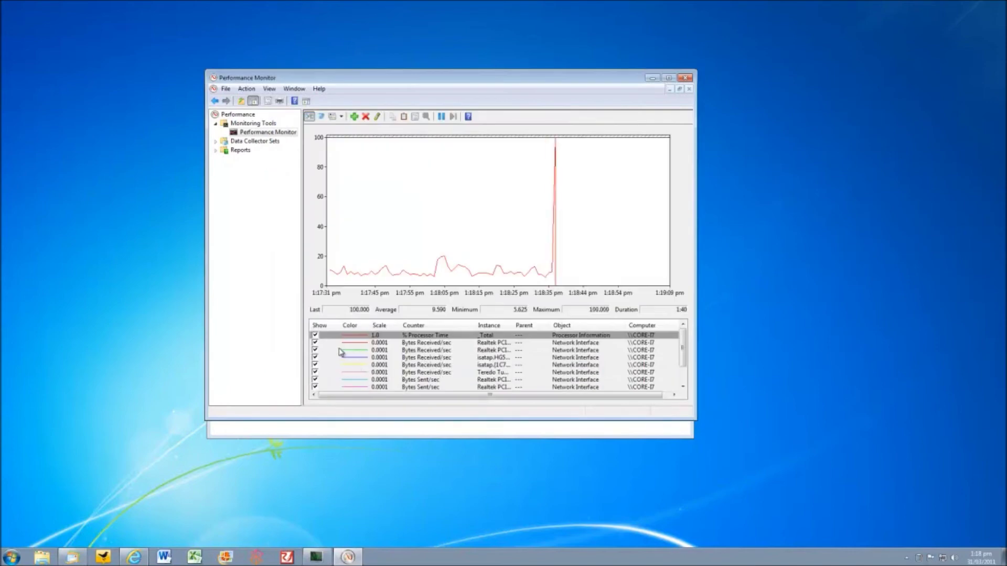
Step: Toggle the % Processor Time line off and on, leave it shown, then close Performance Monitor
click(315, 336)
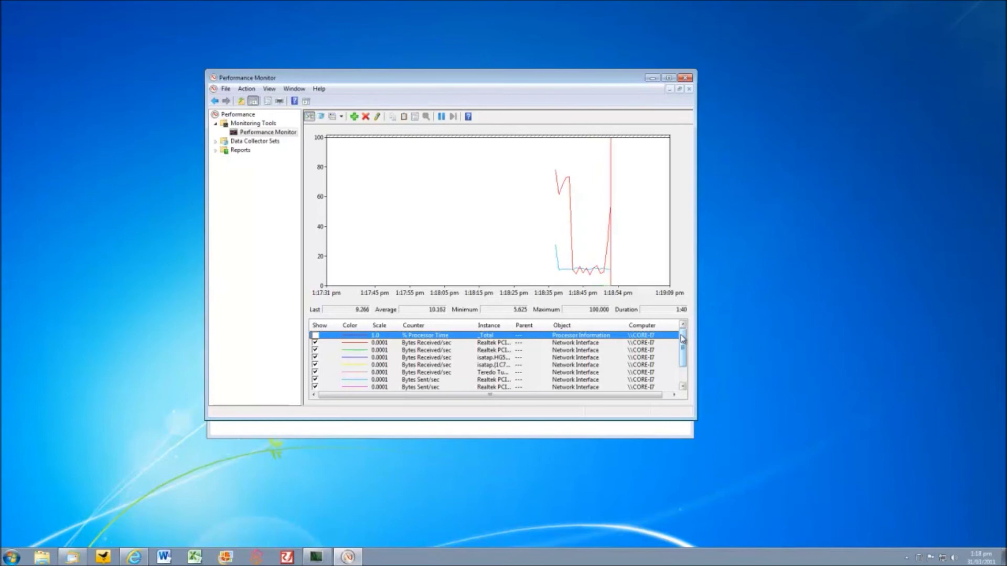
click(316, 336)
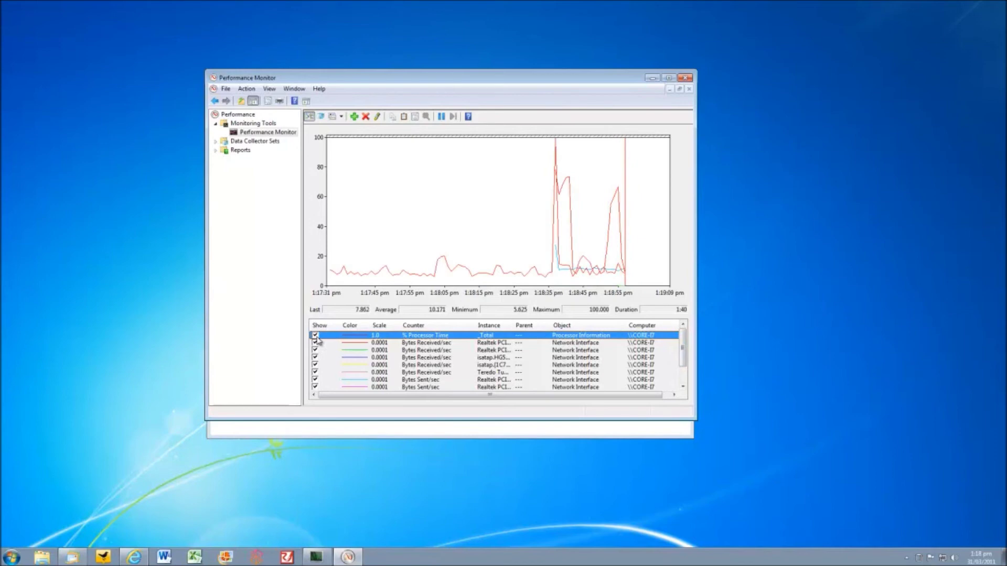
click(315, 336)
click(316, 336)
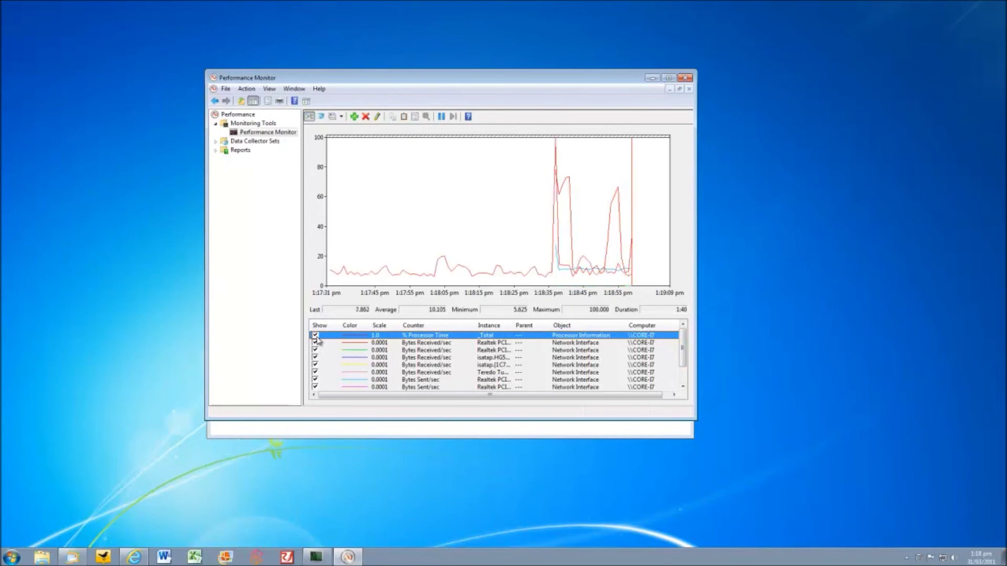
click(316, 337)
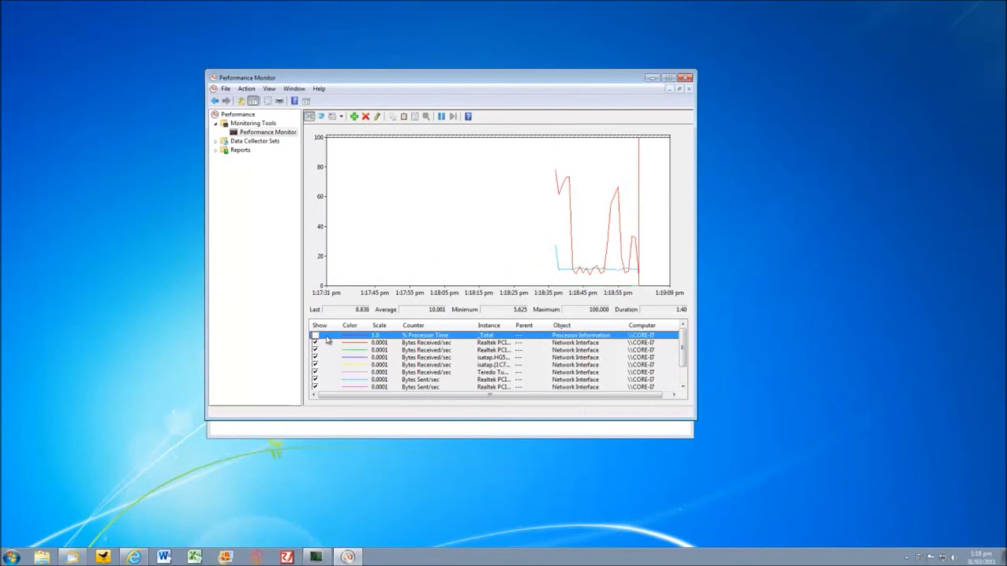
click(316, 336)
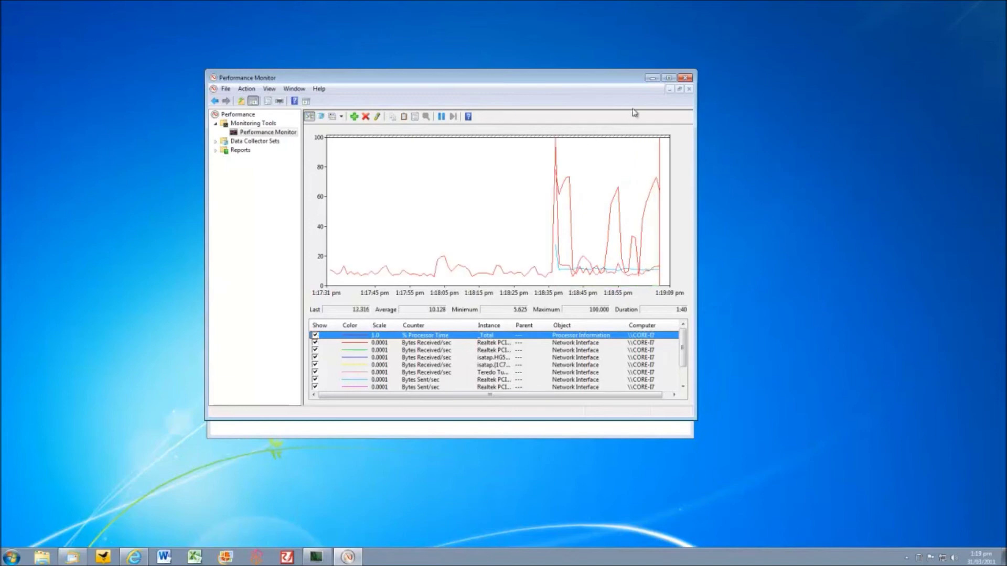
click(687, 79)
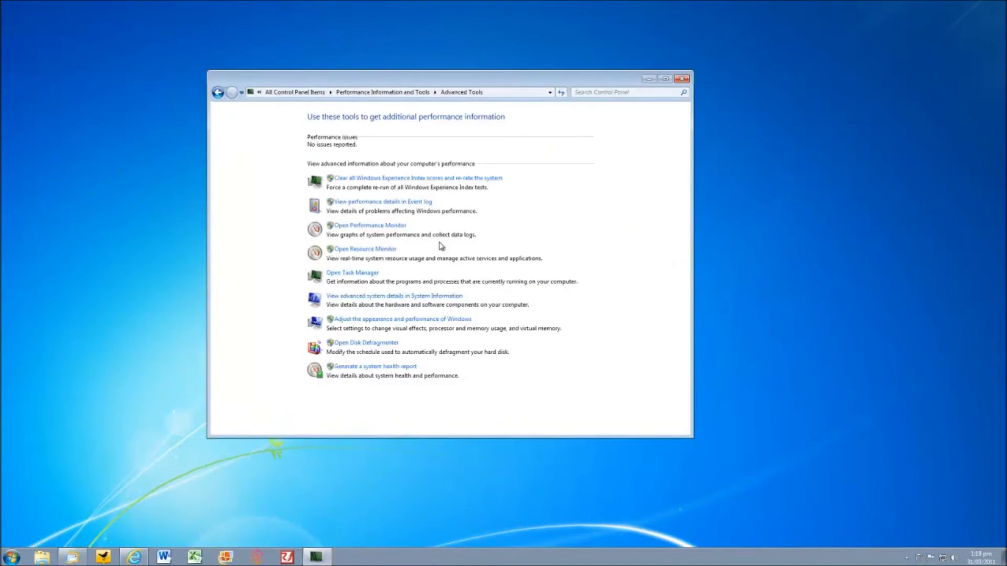
Step: Open and centre Resource Monitor, then open Task Manager from the taskbar and close it
click(375, 251)
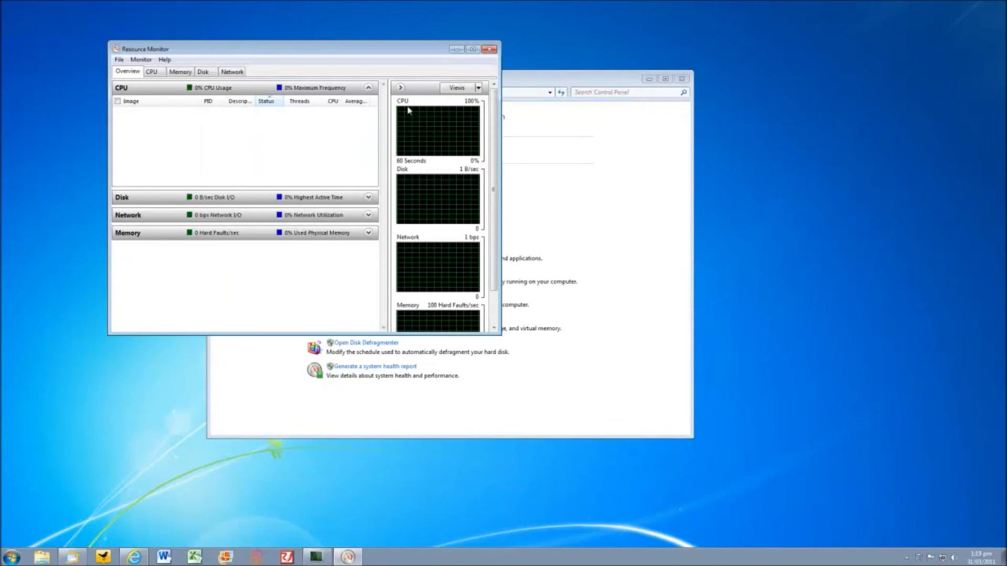
drag(426, 58, 586, 133)
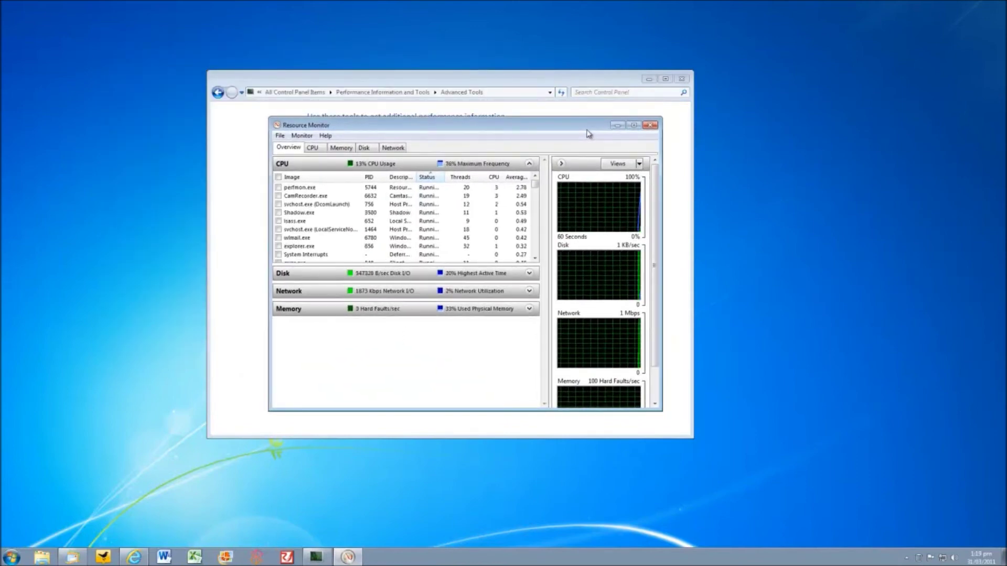
right_click(589, 559)
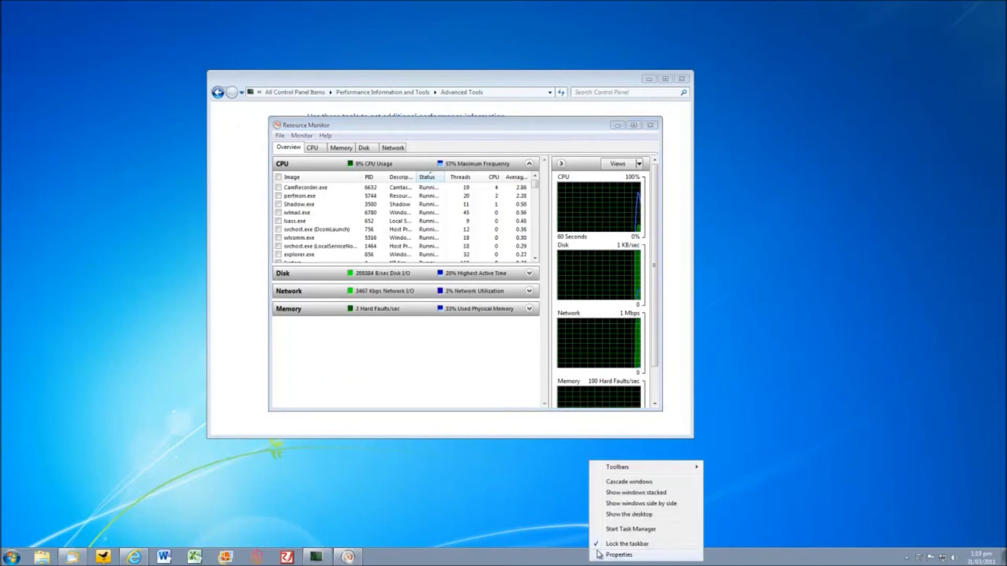
click(630, 529)
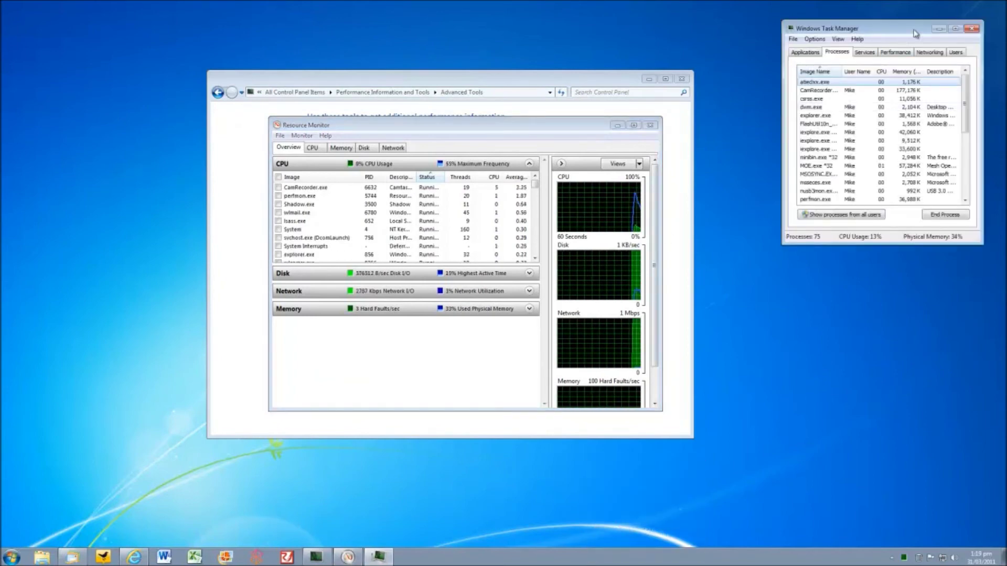
drag(915, 33, 857, 46)
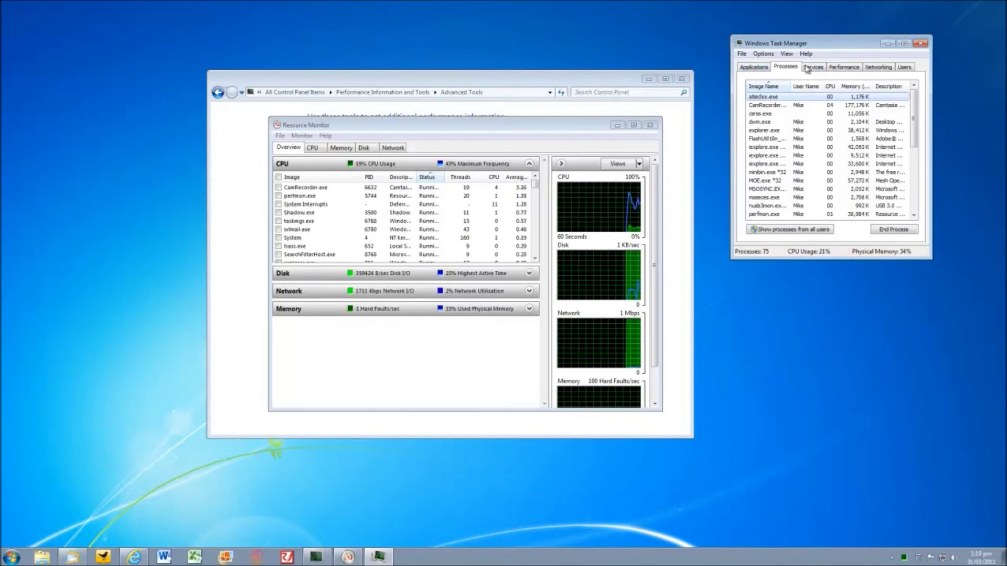
click(928, 43)
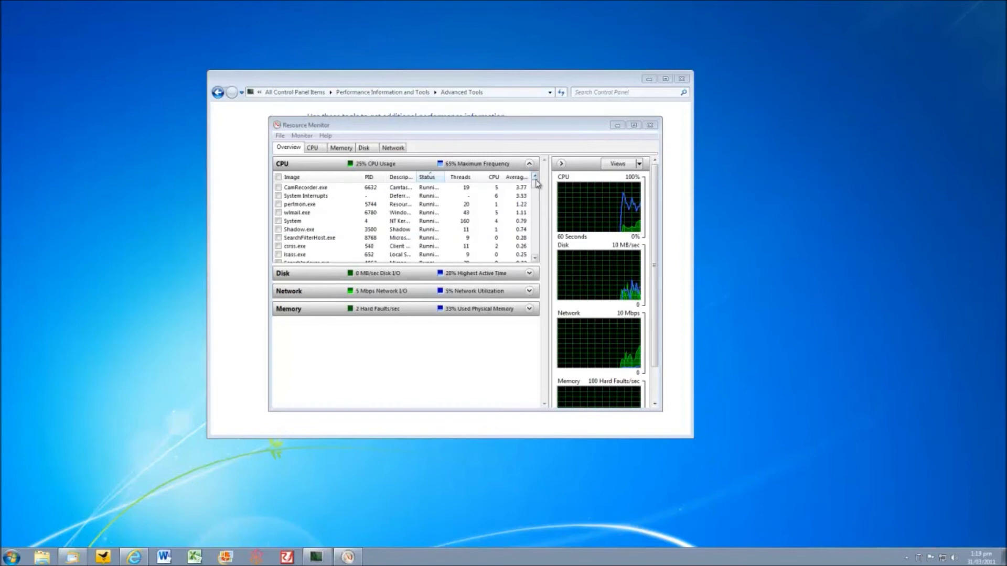
Step: Expand the Disk and Network sections on Resource Monitor's Overview
drag(537, 184, 536, 219)
click(534, 274)
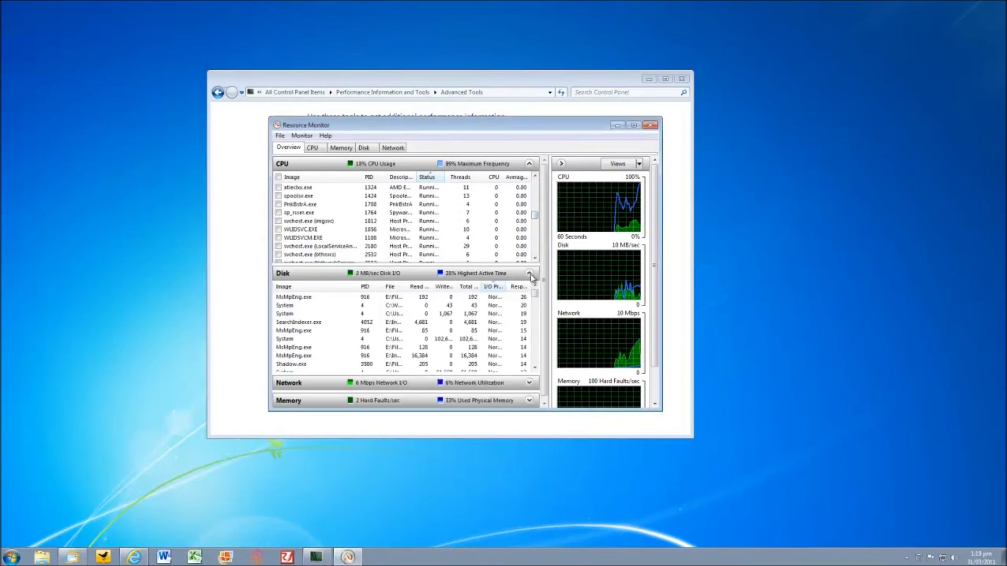
click(530, 384)
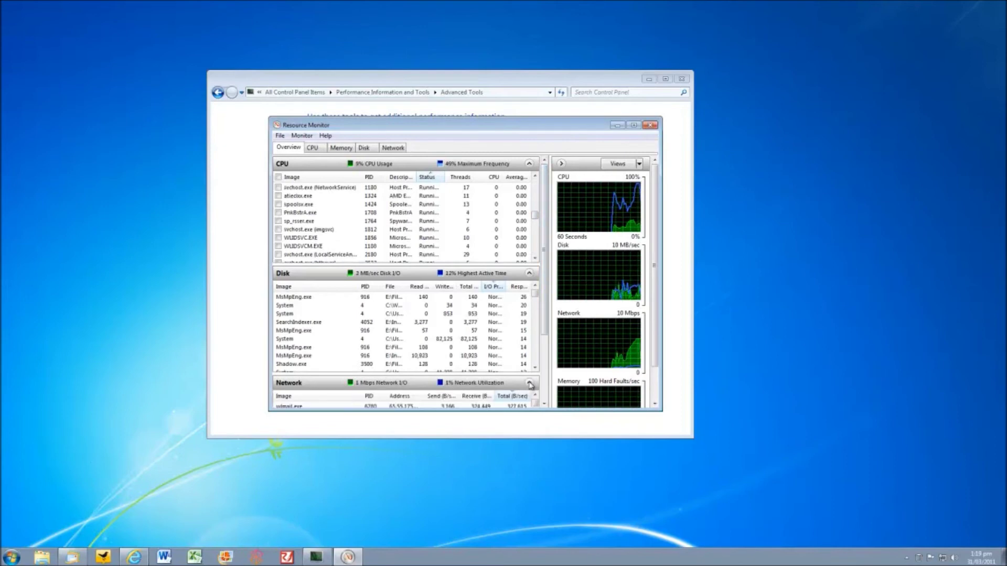
Step: Browse the CPU, Memory, Disk and Network tabs, expanding Services and the Disk Activity table
click(313, 148)
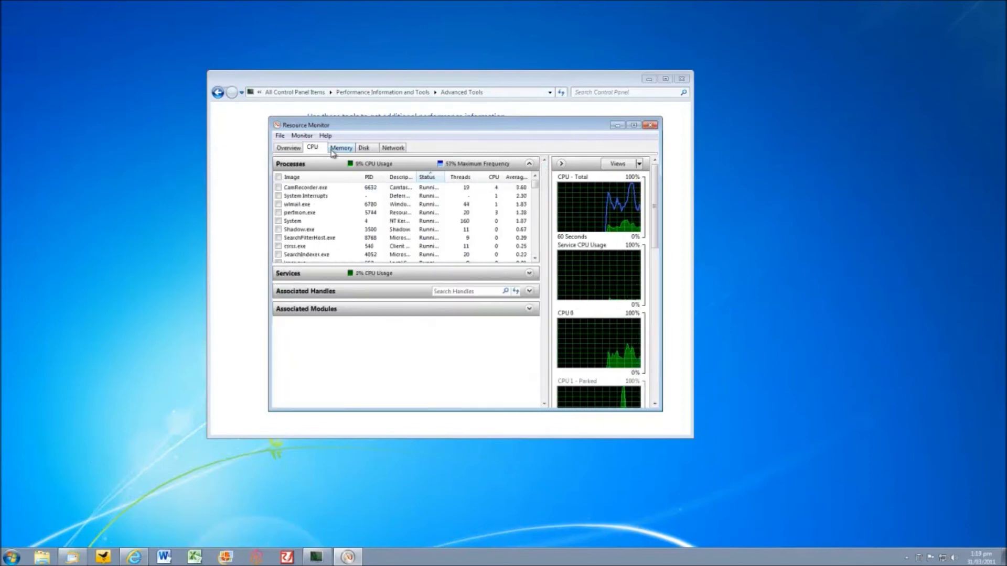
click(529, 273)
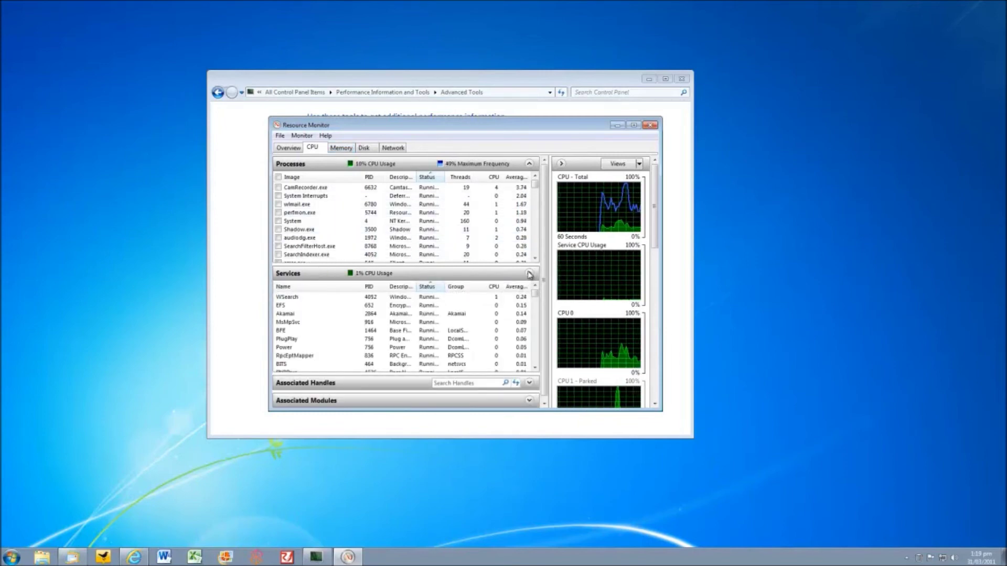
click(529, 274)
click(342, 149)
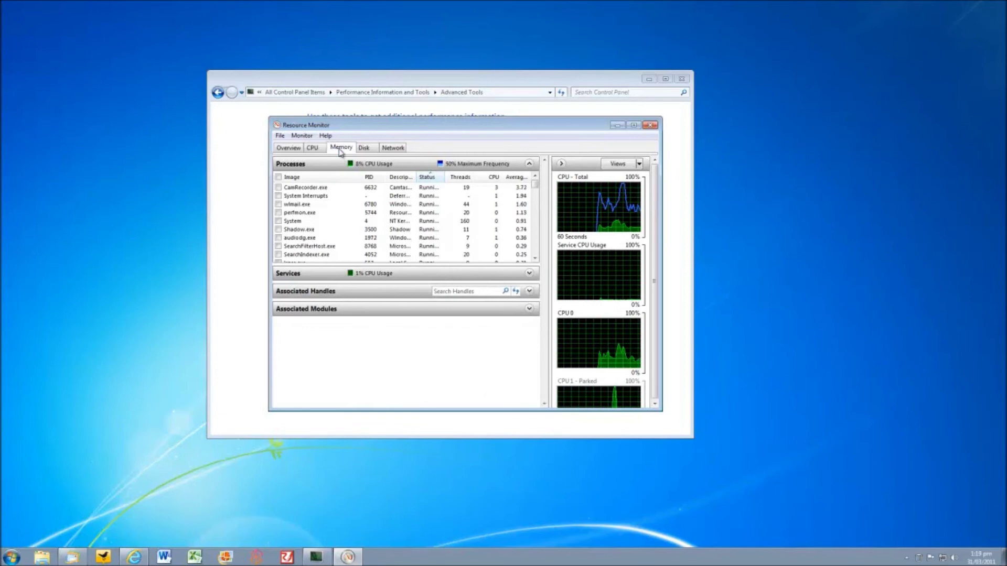
click(365, 149)
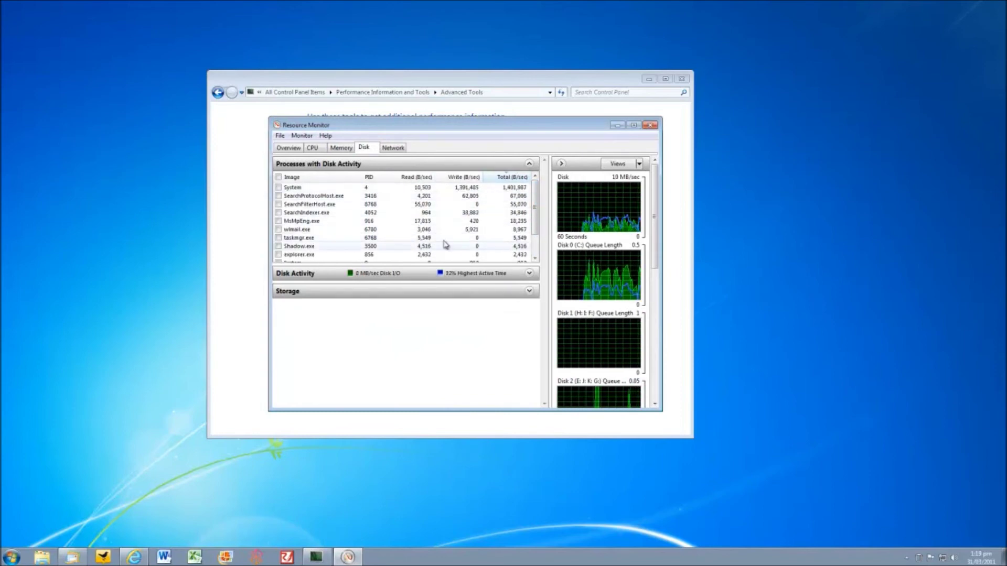
click(528, 273)
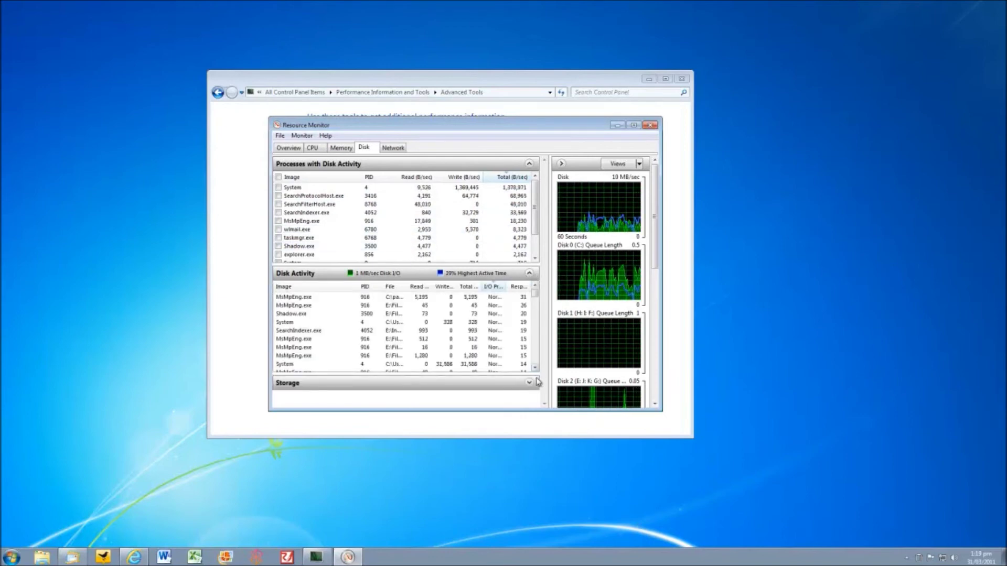
click(402, 149)
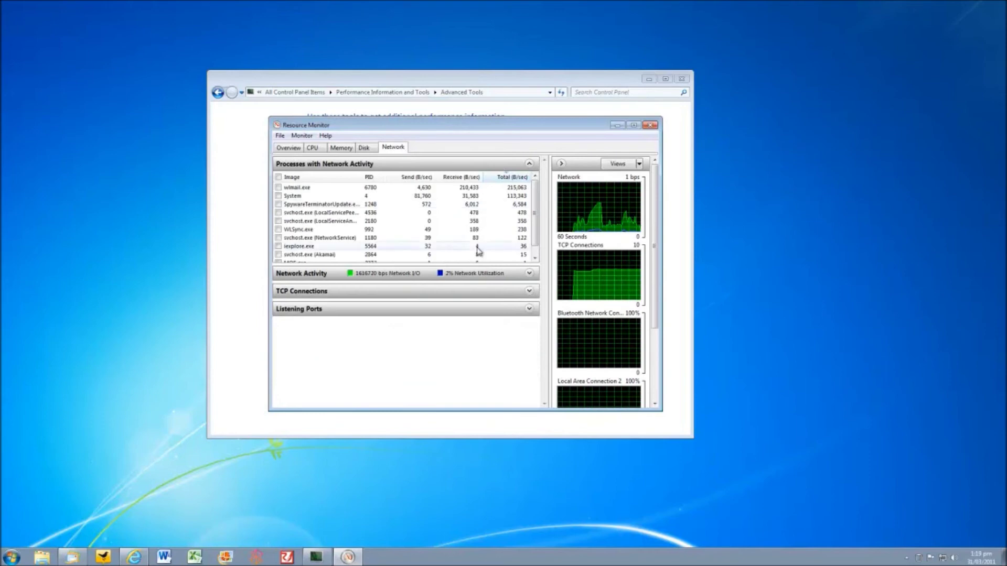
Step: Expand the Network Activity table, hide and restore the graph pane, then close Resource Monitor
click(533, 273)
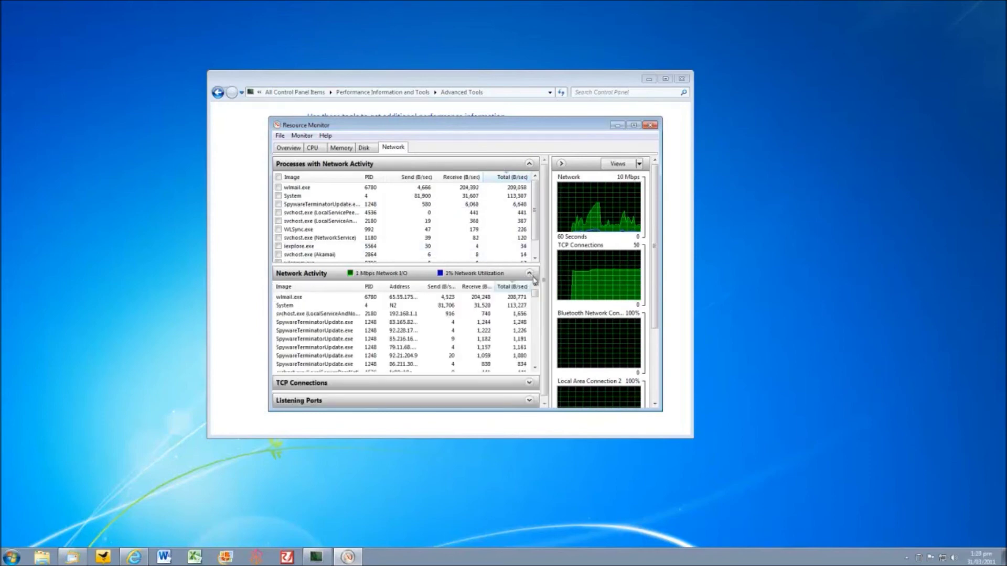
mouse_move(656, 240)
mouse_down()
mouse_move(663, 315)
mouse_move(658, 240)
mouse_up()
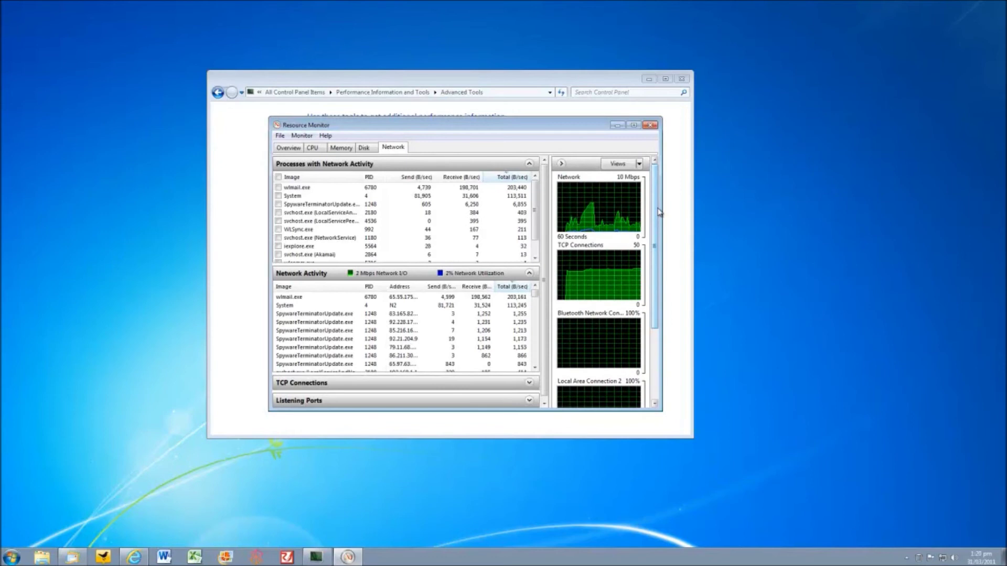
click(639, 164)
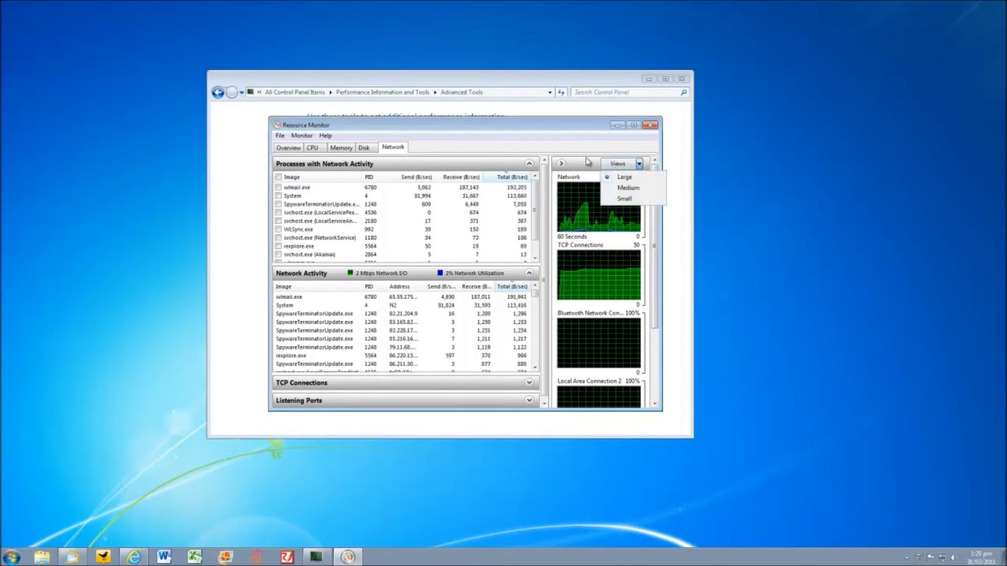
click(560, 163)
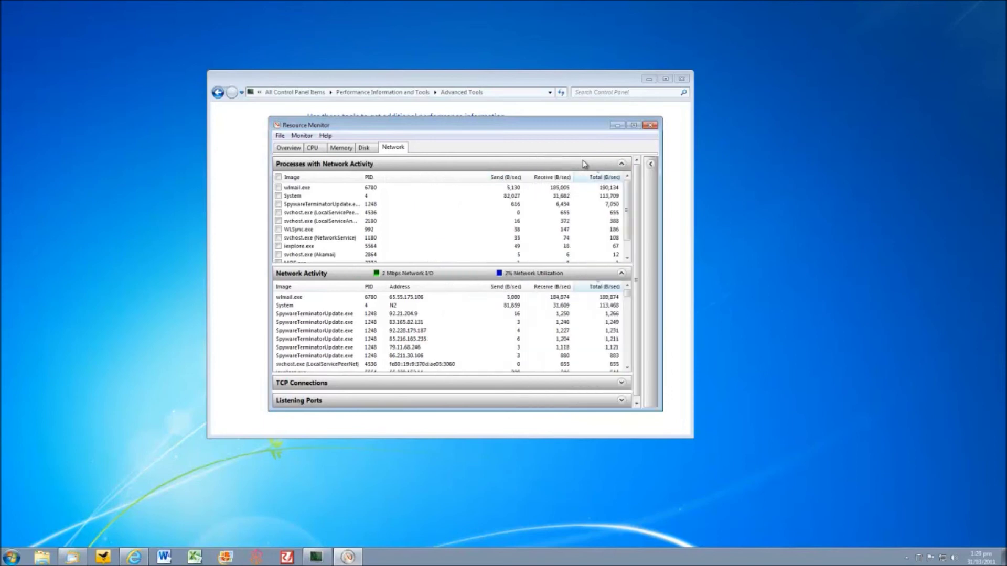
click(650, 164)
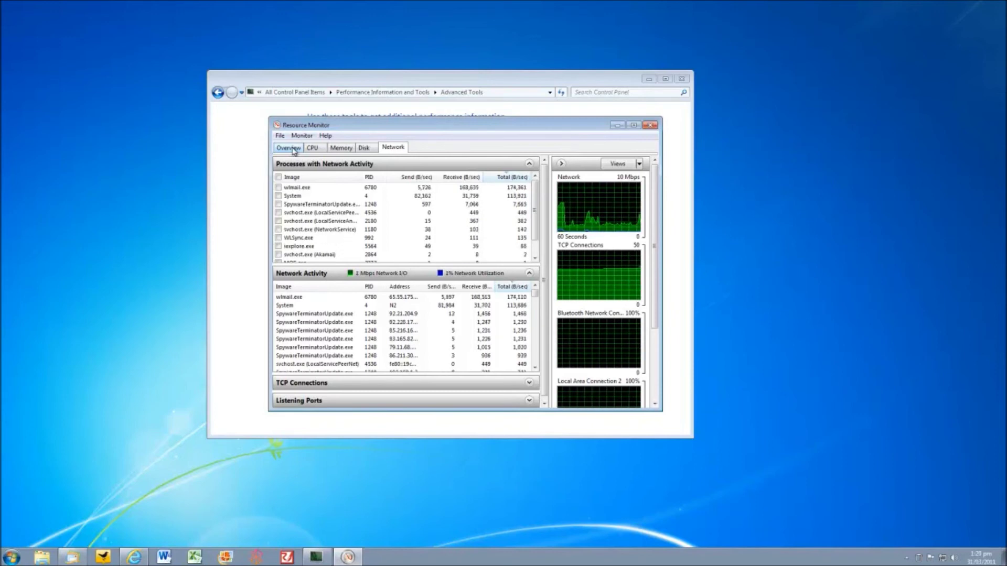
click(650, 125)
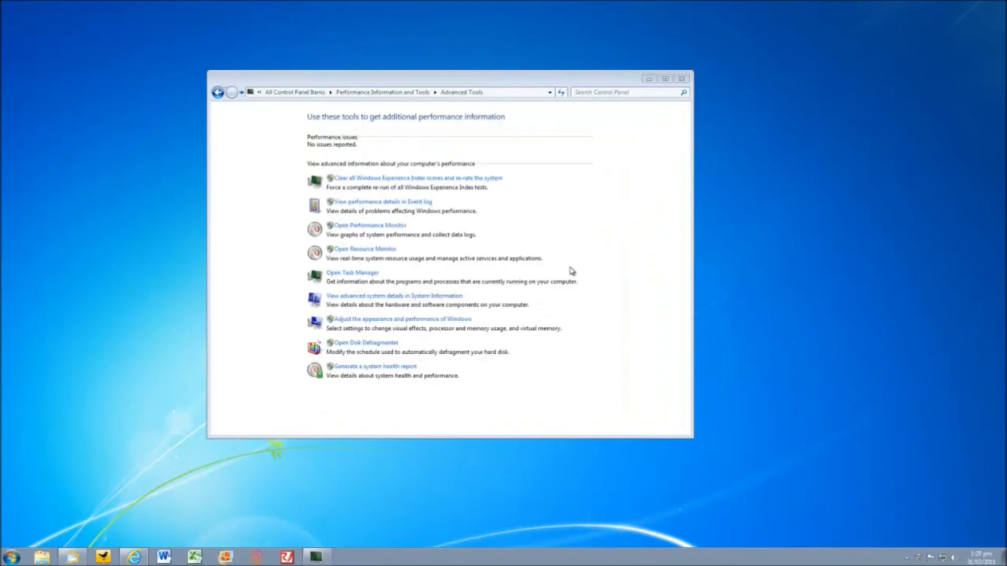
Step: Open System Information, expand Hardware Resources, Components and Software Environment, and view the IRQs list
click(439, 298)
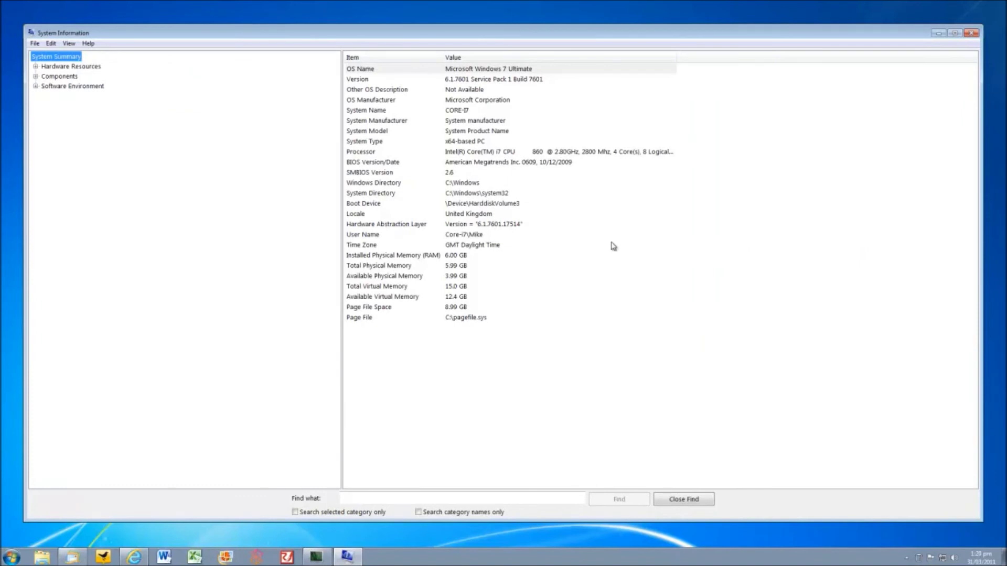
click(36, 67)
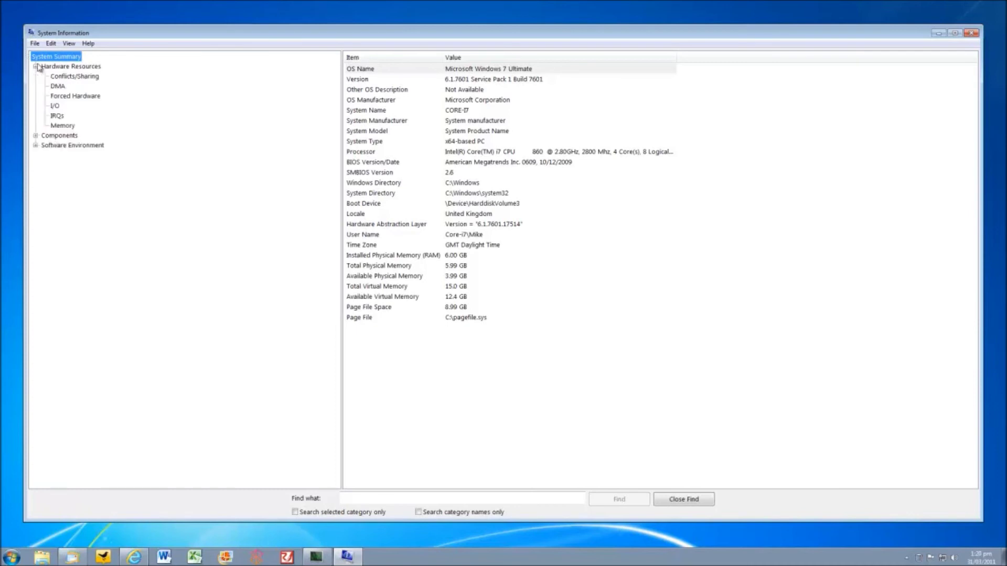
click(36, 136)
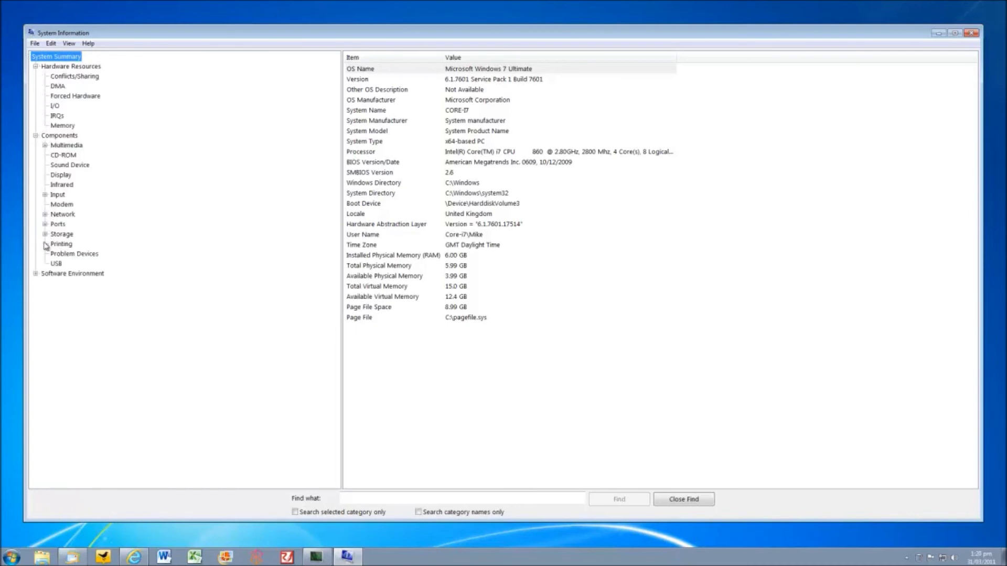
click(35, 273)
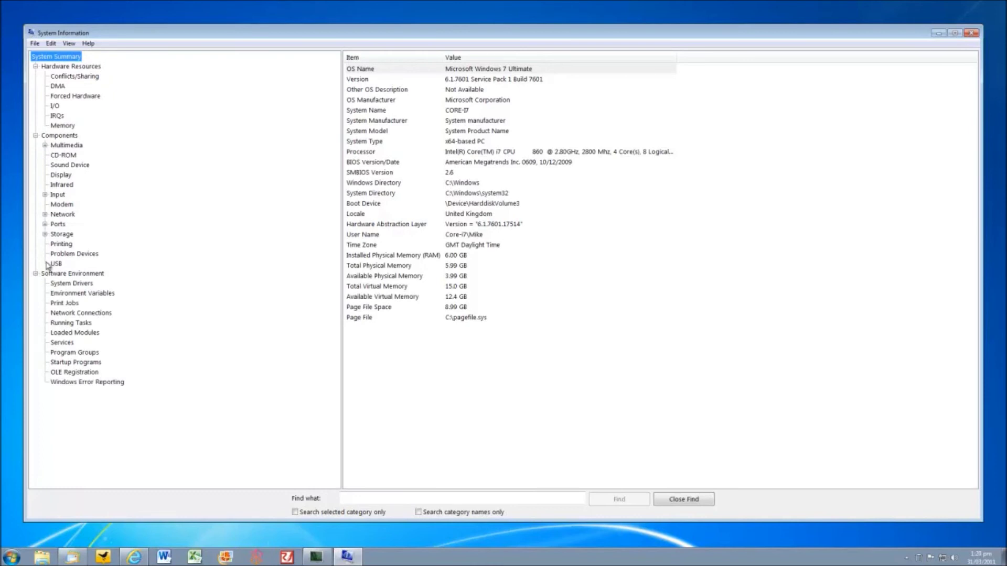
click(57, 115)
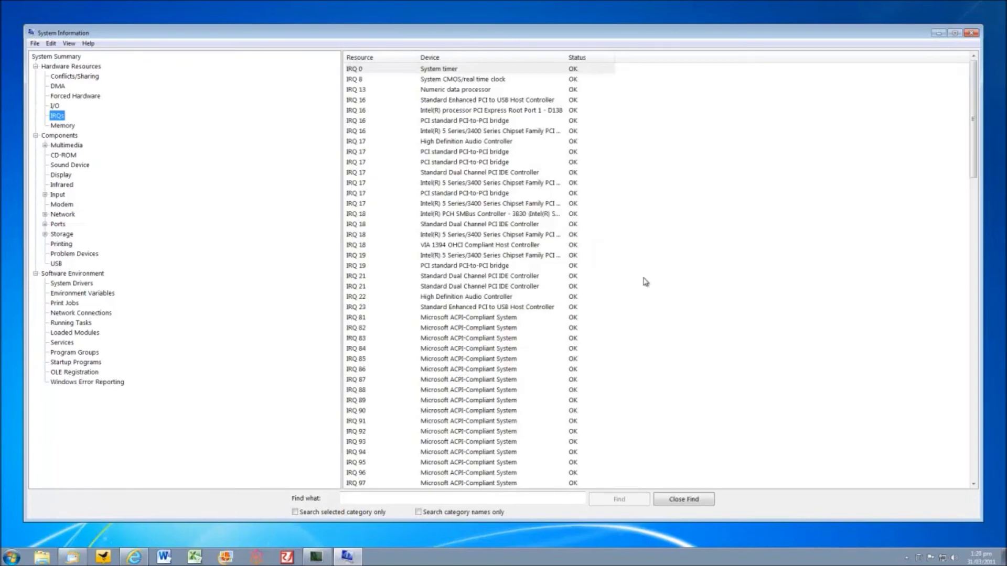
Step: View Environment Variables, open and dismiss the File menu, then close System Information
click(69, 293)
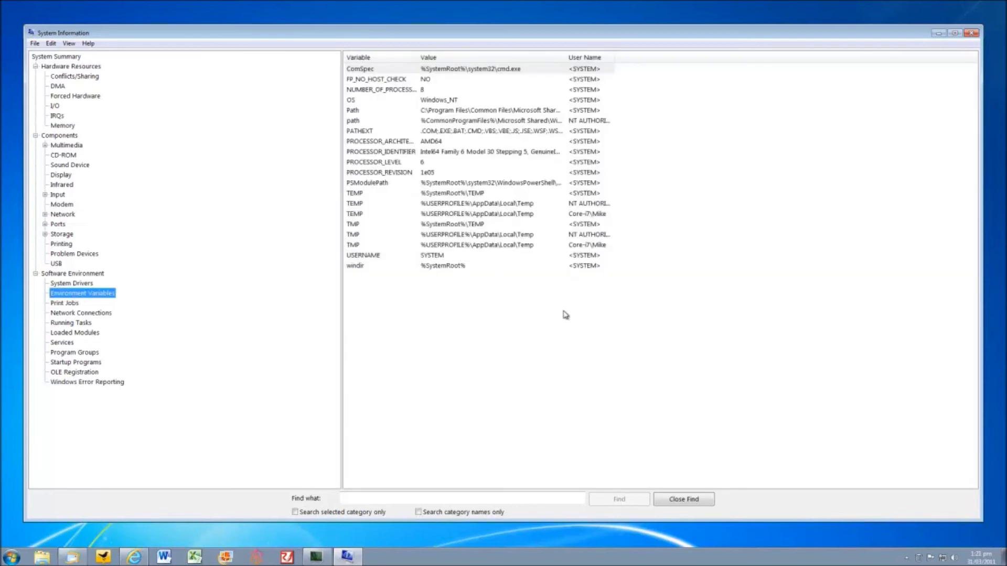
click(35, 44)
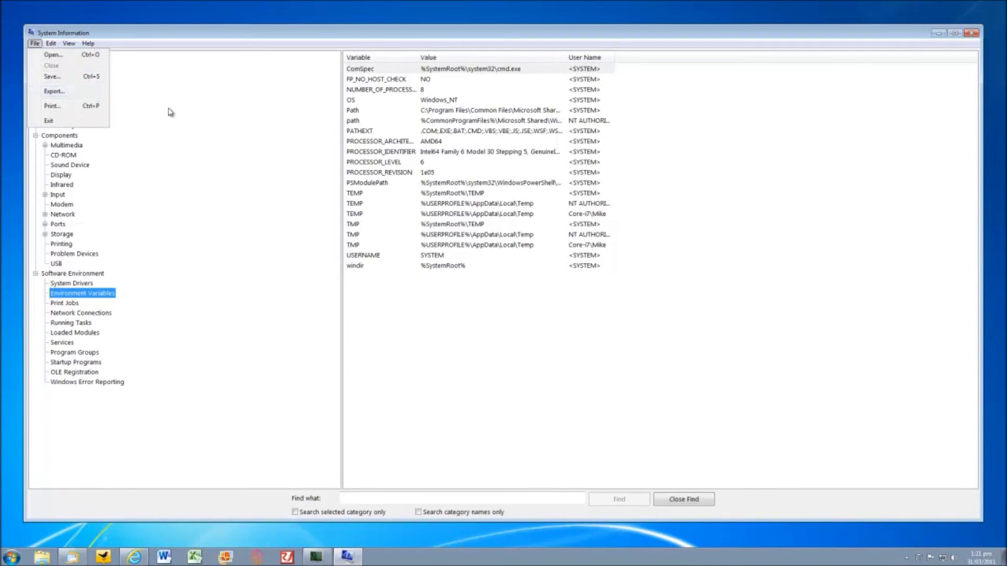
click(226, 127)
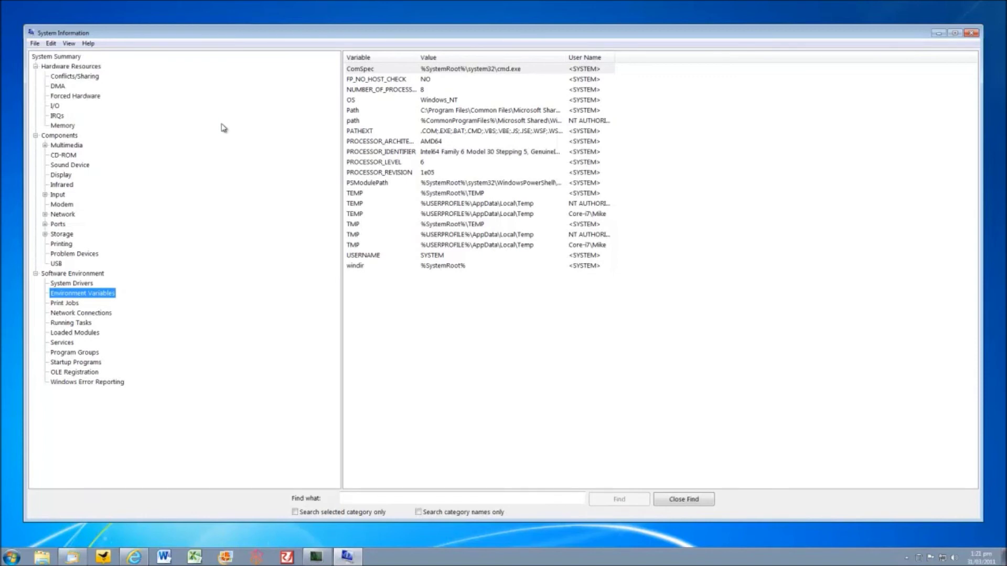
click(972, 34)
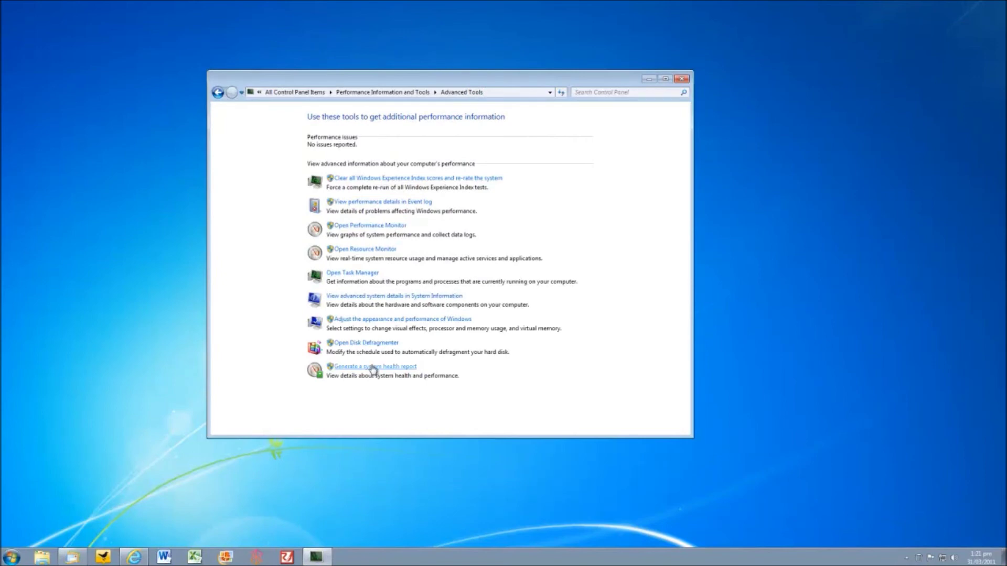
Step: Start a system health report and move its window up and to the right
click(401, 367)
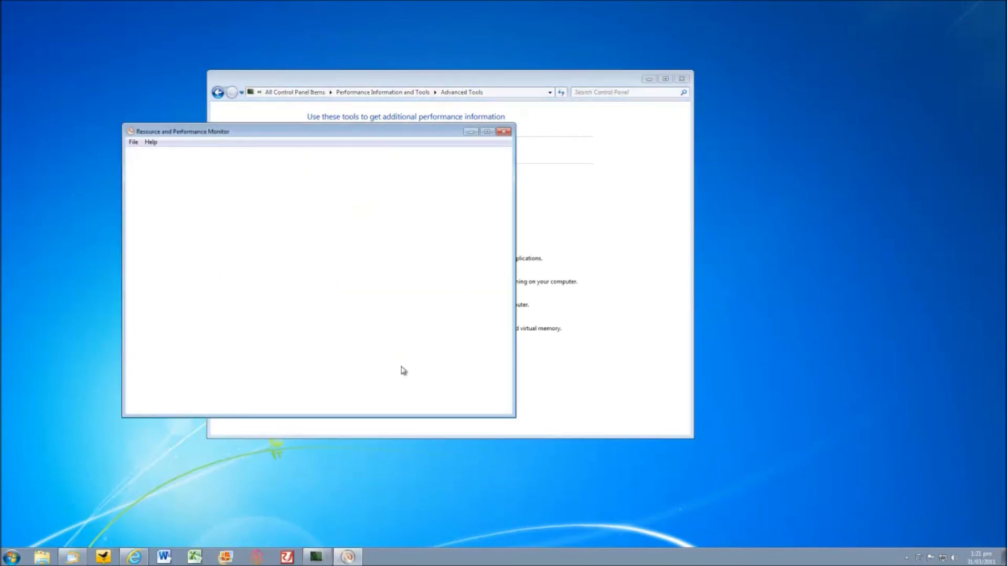
drag(449, 133, 574, 123)
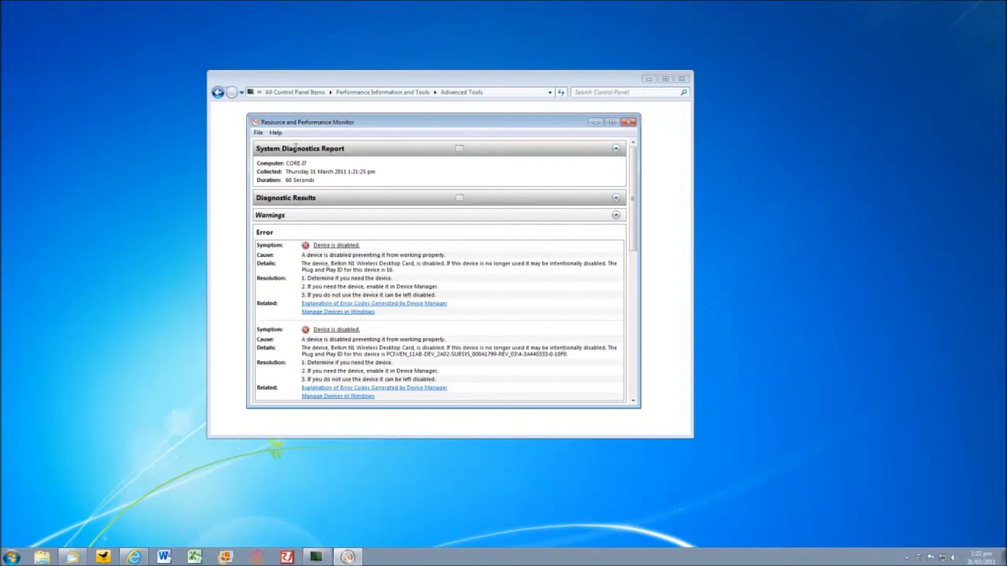
Step: Collapse the System Diagnostics Report and Diagnostic Results sections, then re-expand Diagnostic Results
click(615, 149)
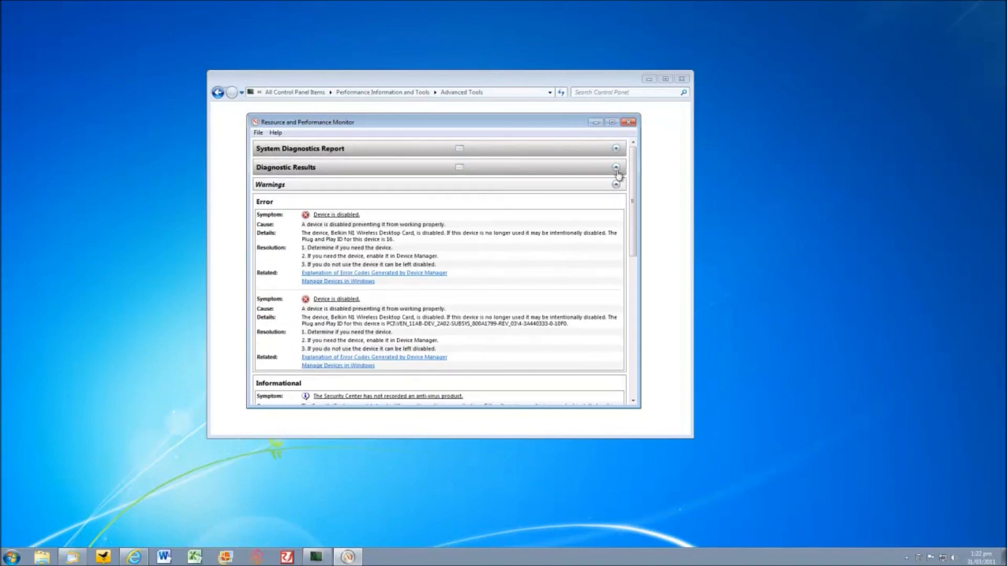
click(615, 167)
click(617, 171)
scroll(557, 266, down, 3)
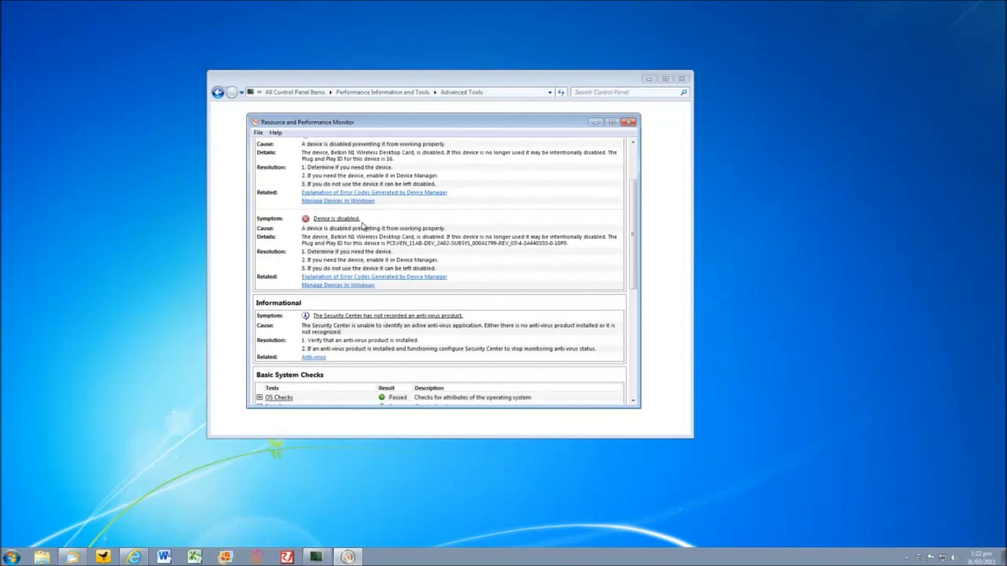
scroll(529, 240, down, 6)
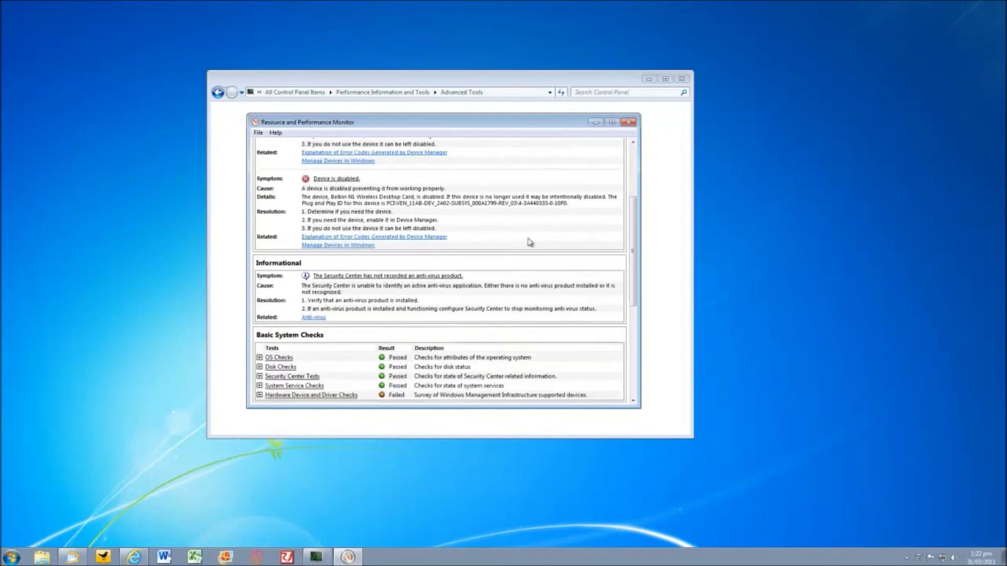
scroll(530, 239, down, 4)
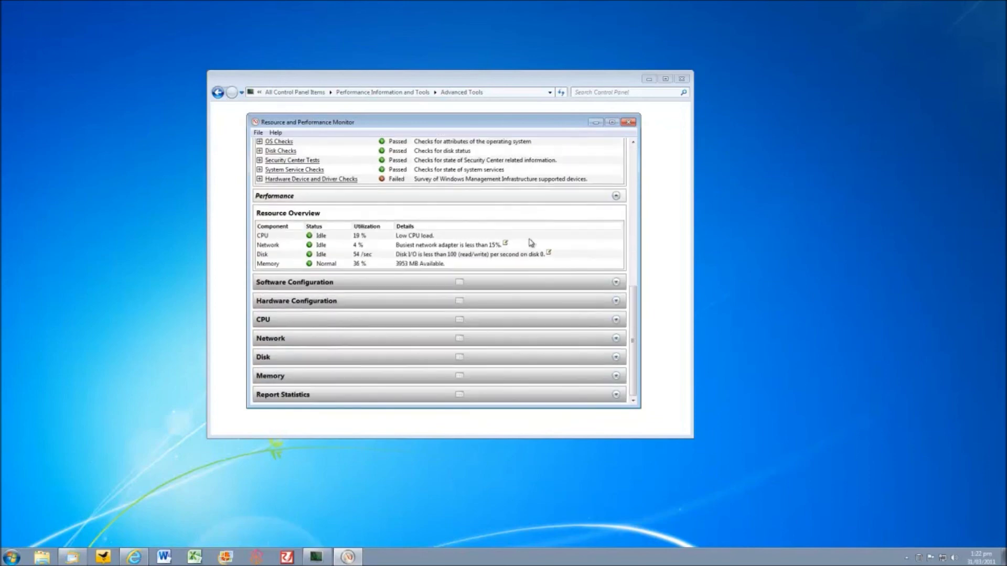
Step: Expand Software Configuration, then show and hide Security Center Information
click(615, 283)
scroll(516, 275, down, 2)
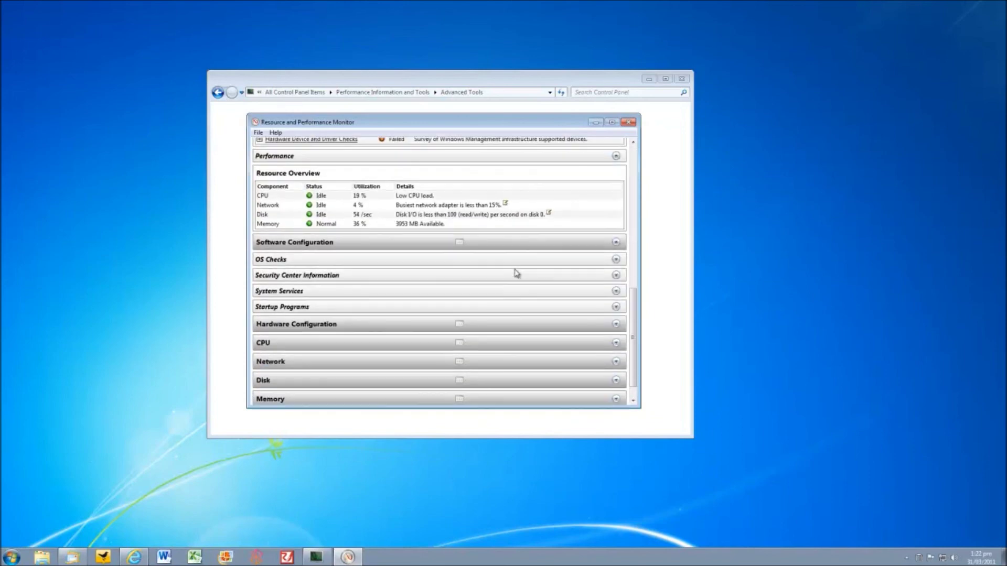
click(616, 276)
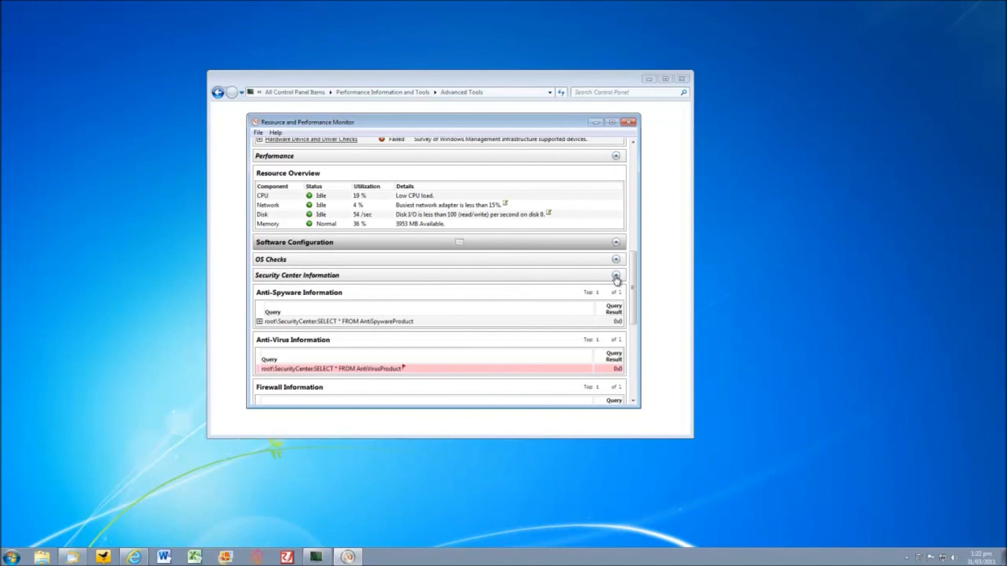
scroll(616, 280, down, 2)
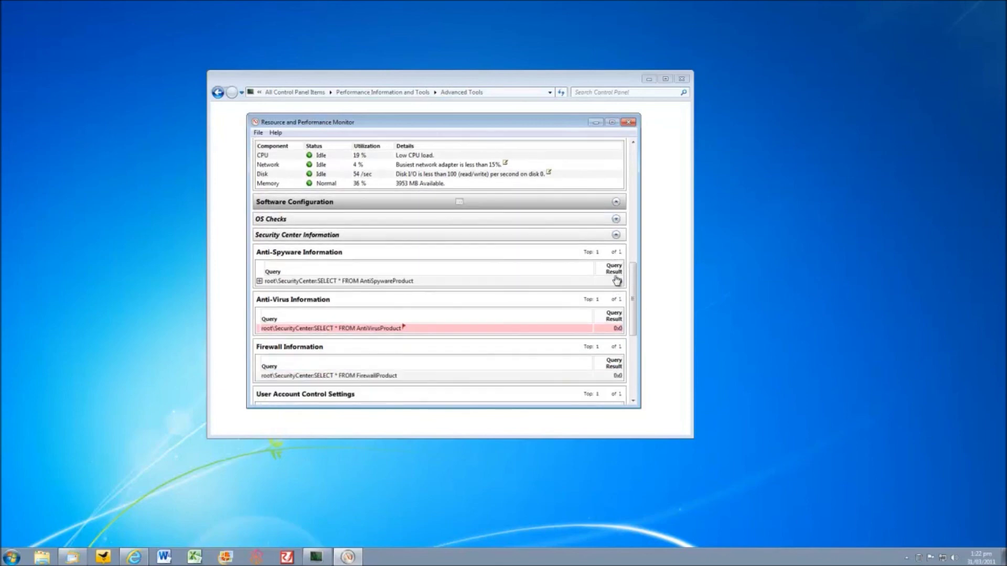
click(615, 235)
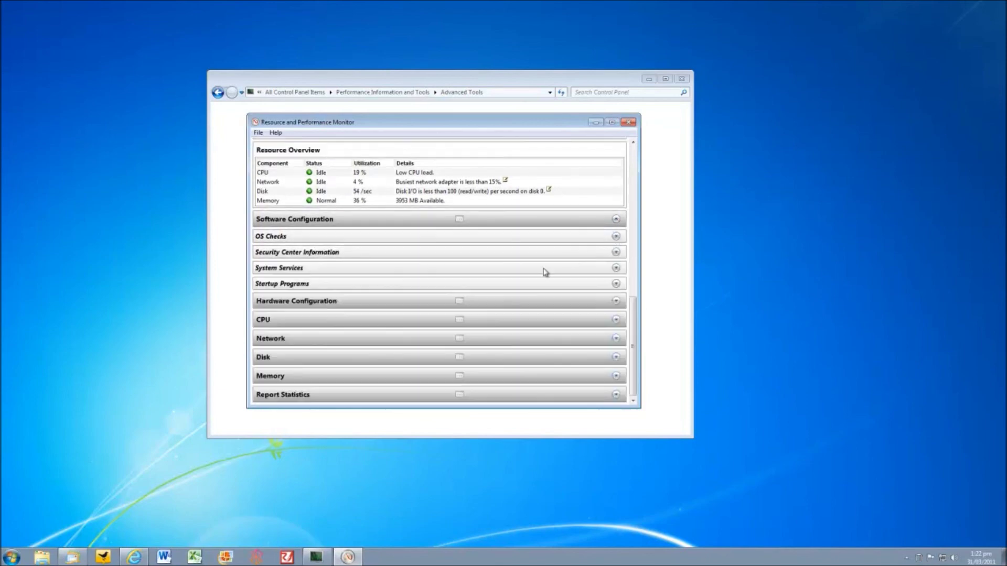
Step: Expand Report Statistics, then the Network section and its Interface counter table
click(616, 394)
scroll(399, 274, down, 9)
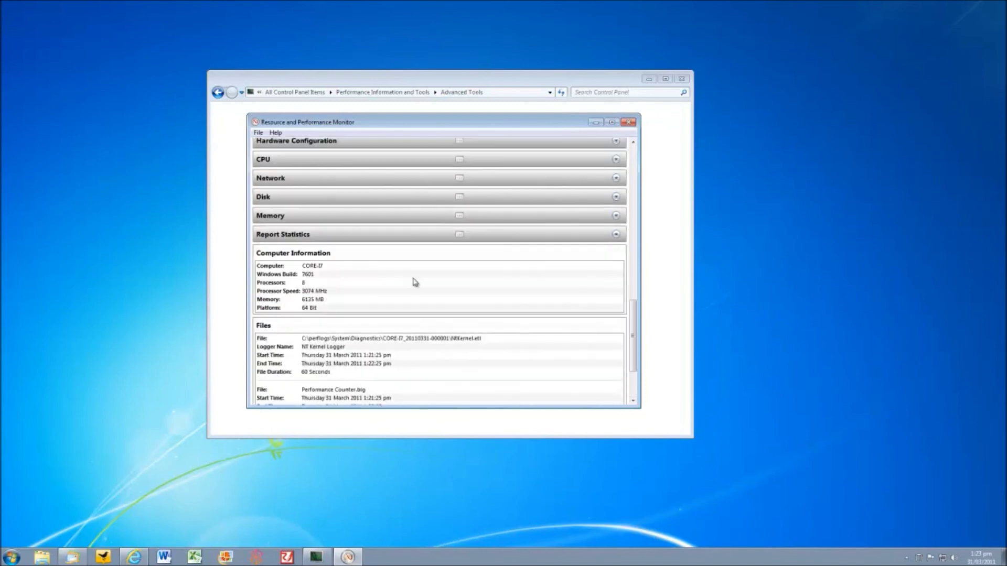
scroll(466, 303, up, 5)
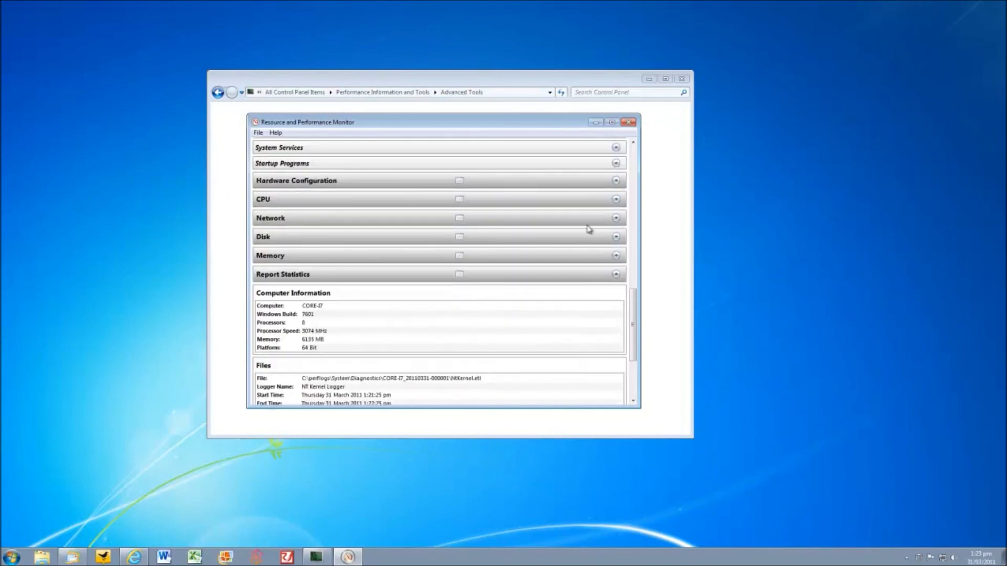
click(615, 219)
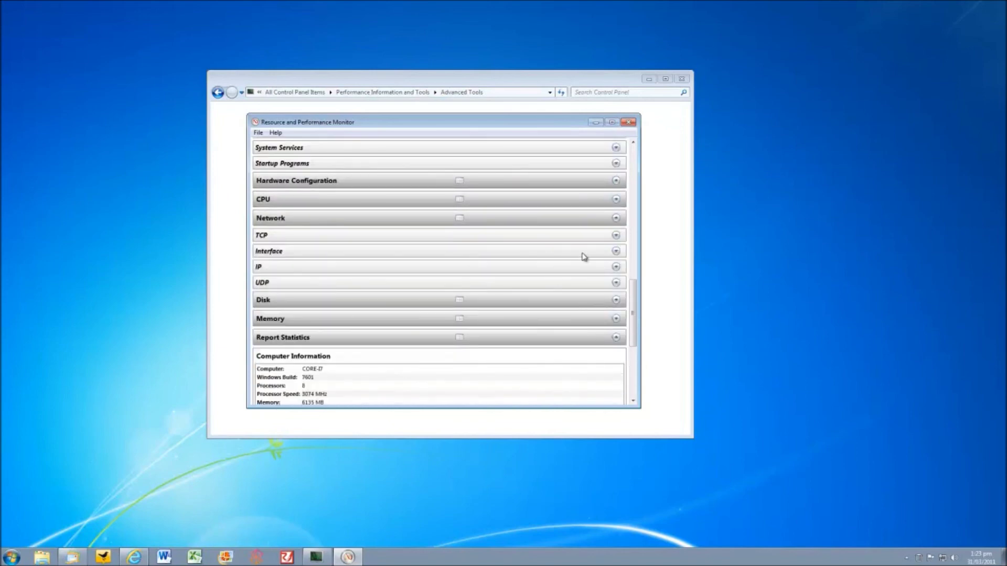
click(616, 255)
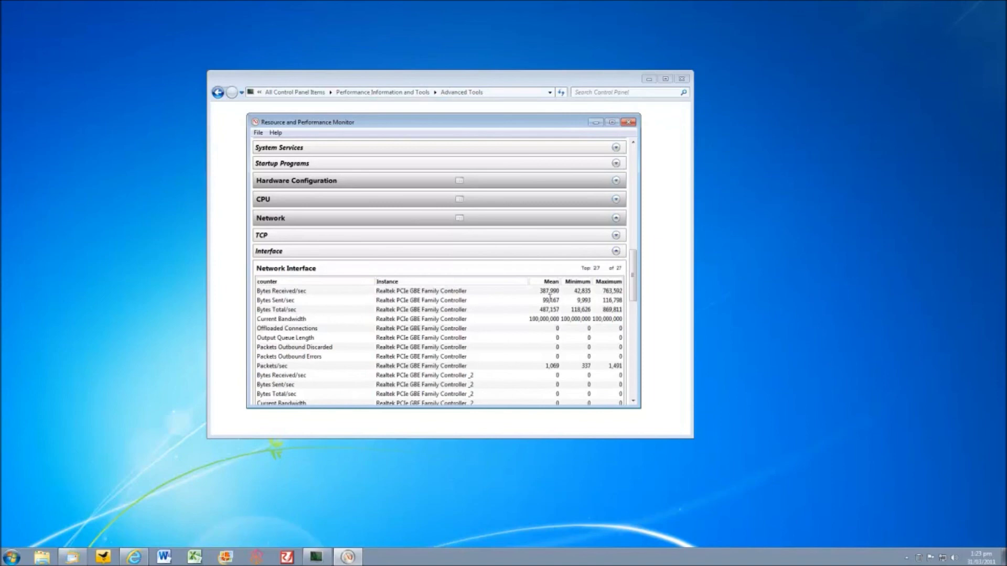
scroll(548, 302, down, 3)
scroll(543, 309, up, 2)
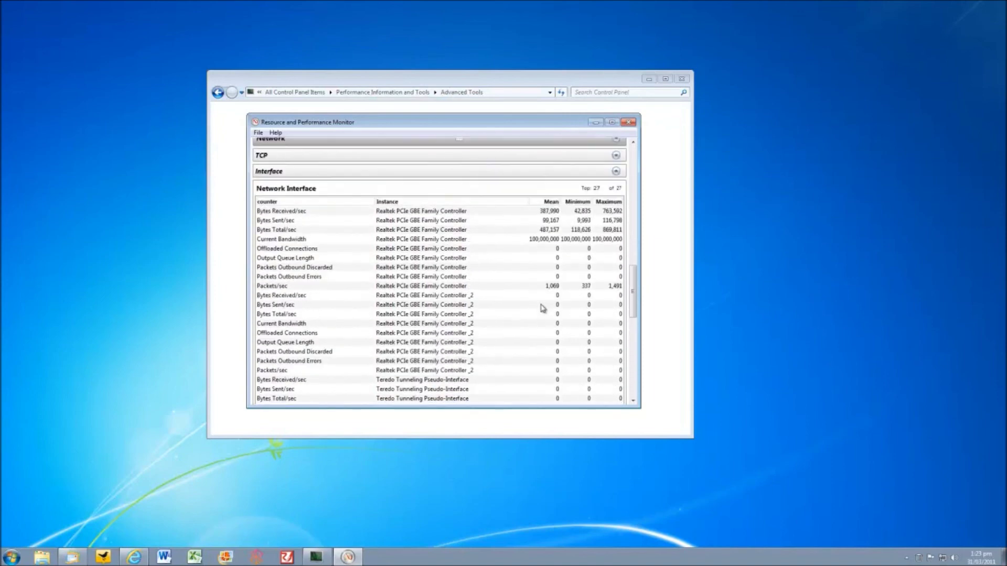
scroll(543, 309, up, 2)
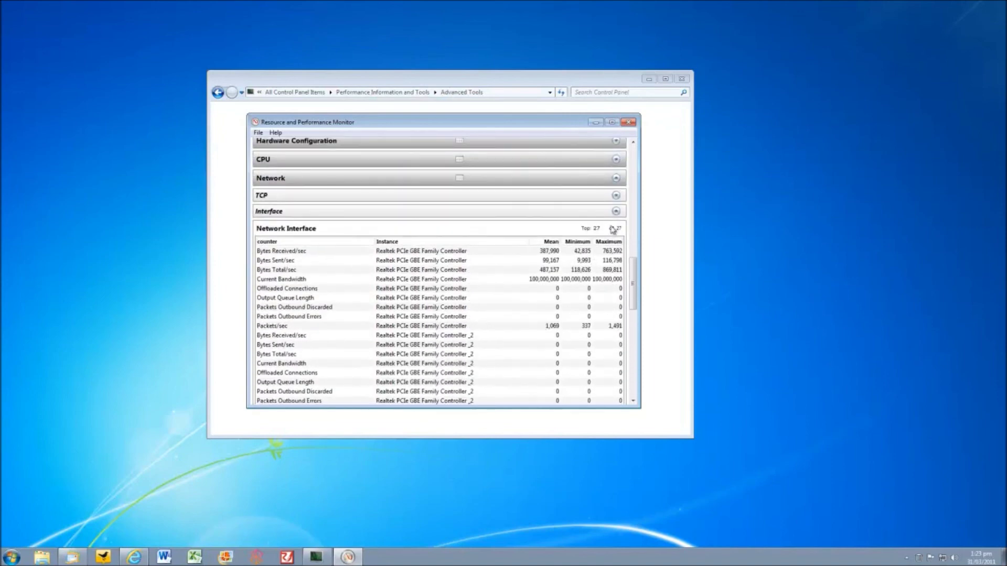
Step: Show the TCP details, then collapse Interface, TCP, Network and Report Statistics
click(615, 195)
scroll(460, 267, down, 8)
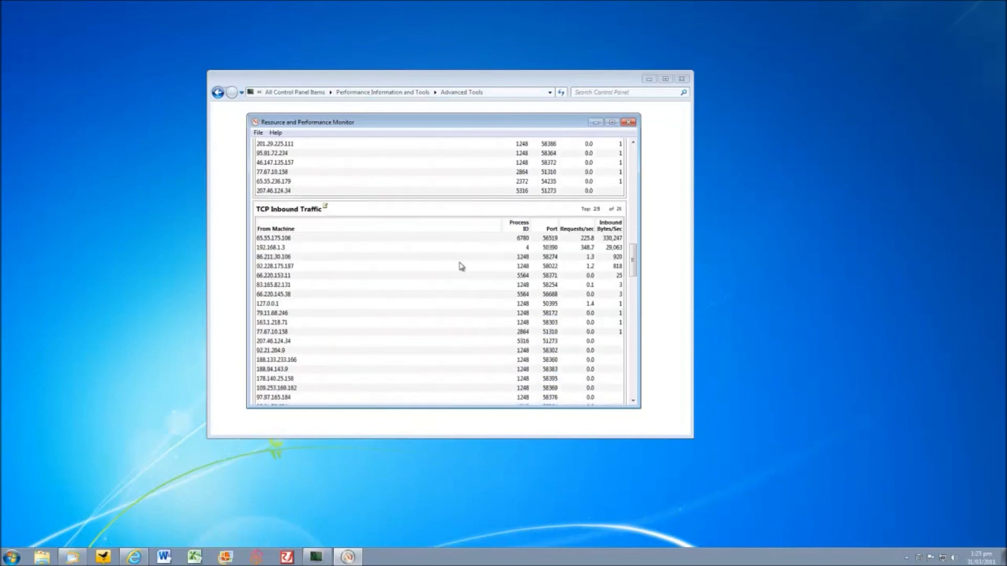
scroll(460, 266, down, 10)
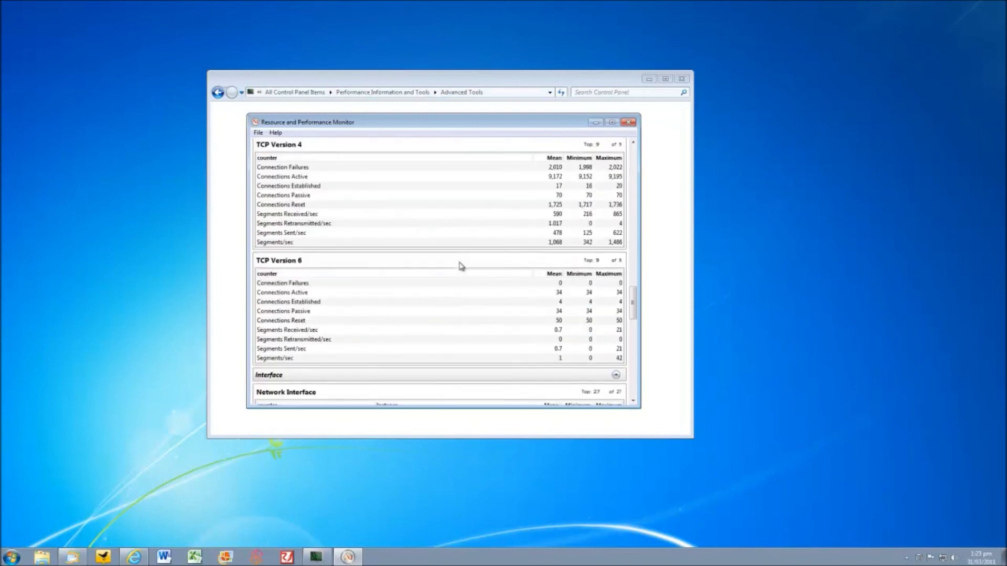
click(616, 271)
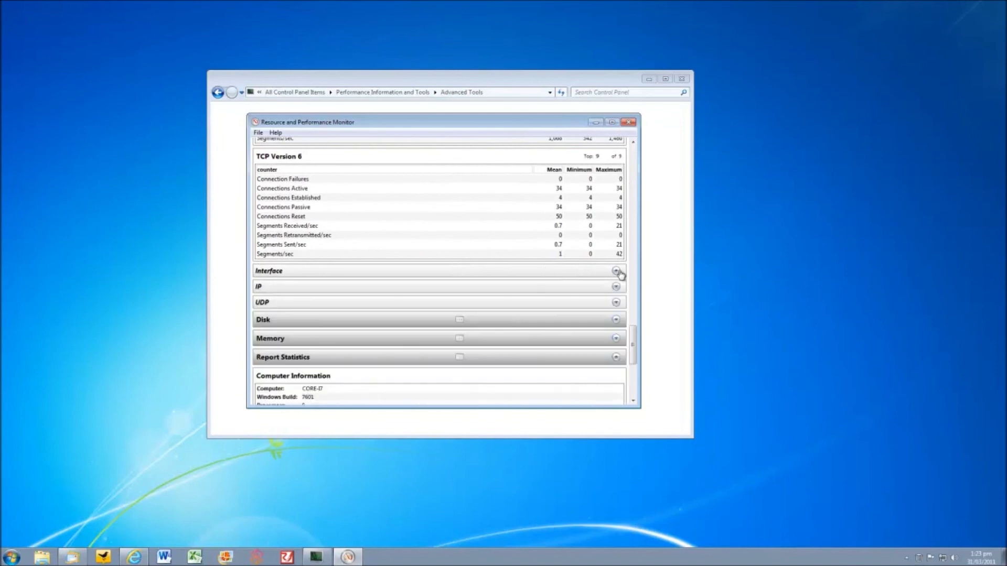
scroll(592, 279, up, 4)
scroll(592, 279, up, 10)
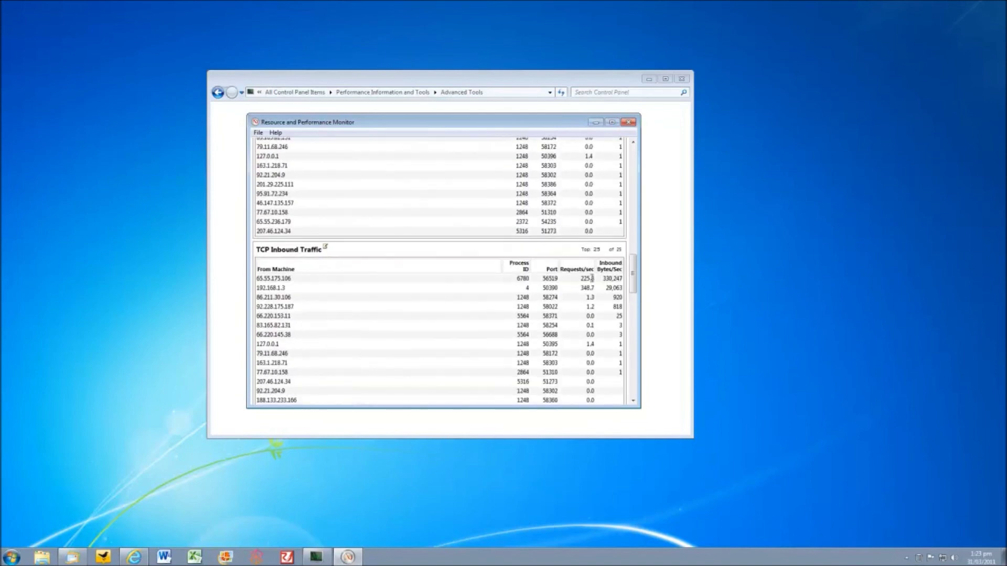
click(616, 196)
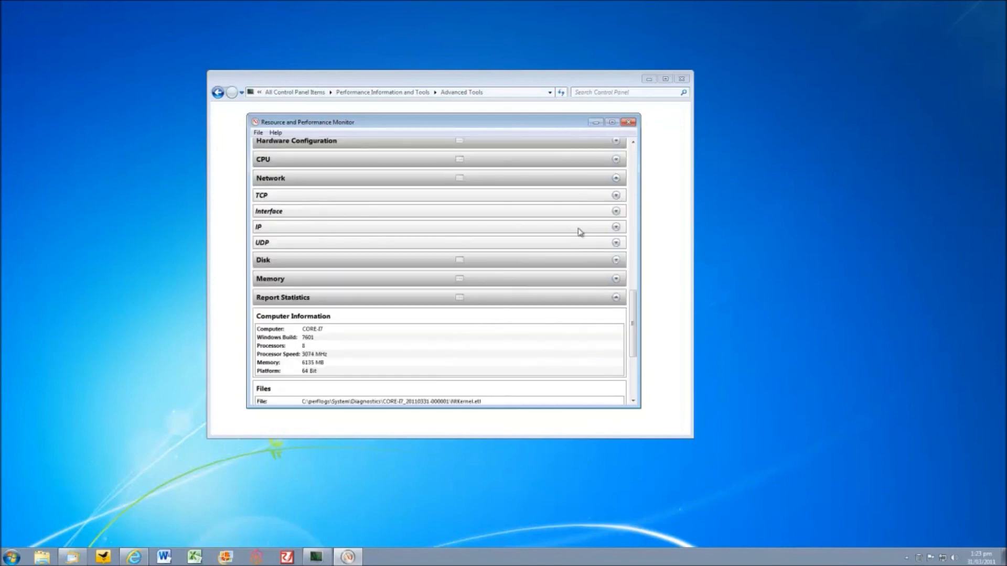
click(616, 178)
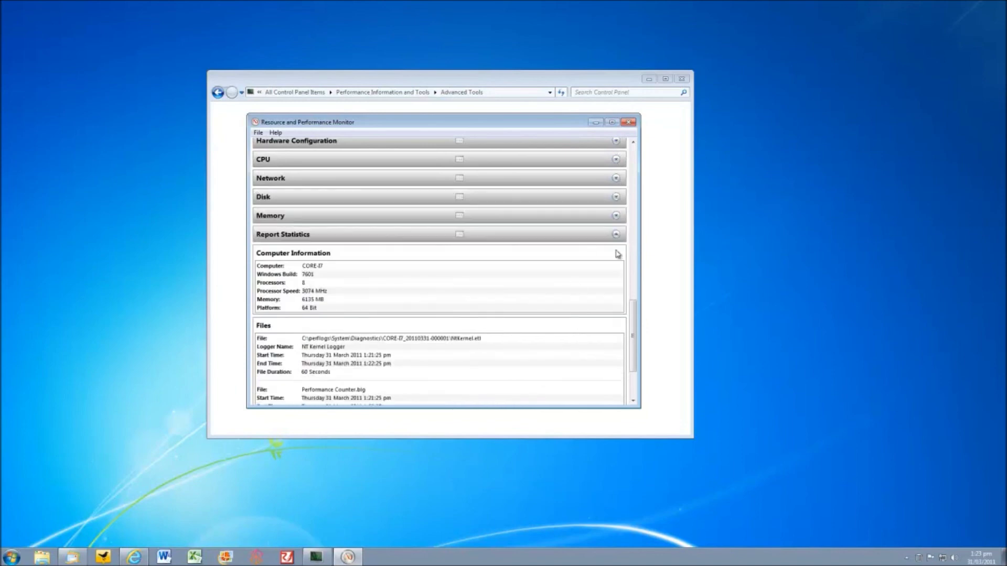
click(616, 234)
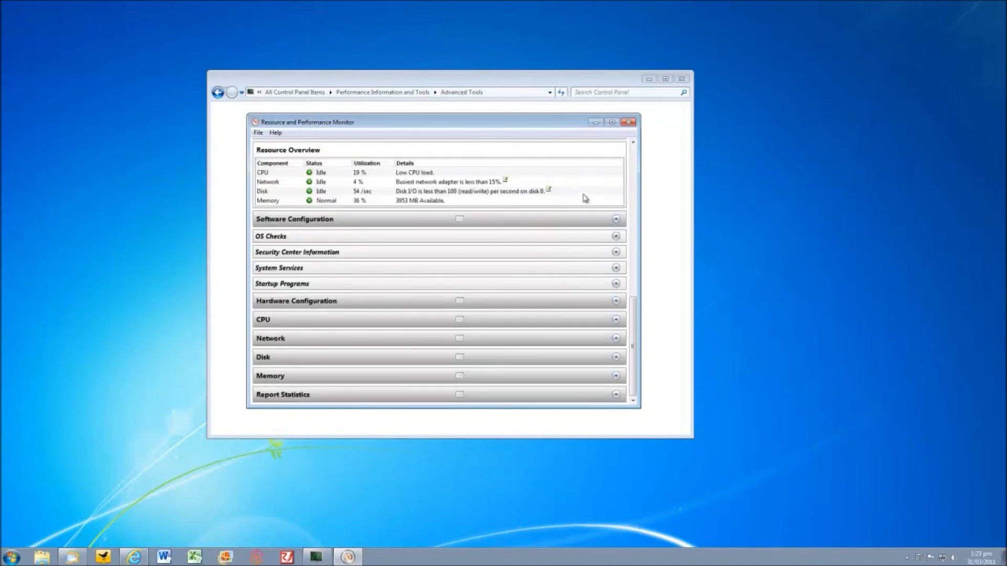
Step: Collapse the Warnings, Diagnostic Results and Software Configuration sections of the health report
scroll(566, 222, up, 10)
scroll(566, 223, up, 5)
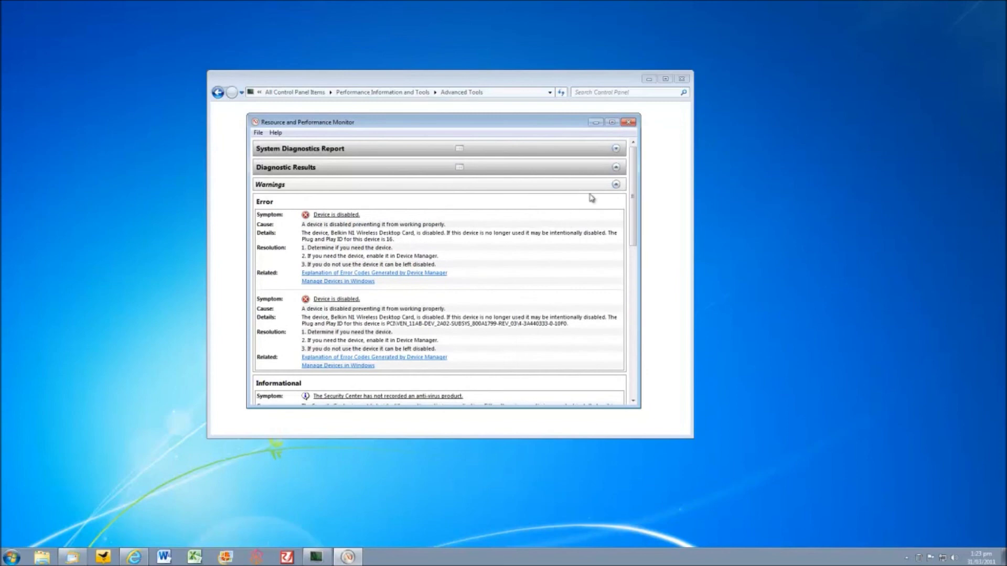
click(615, 185)
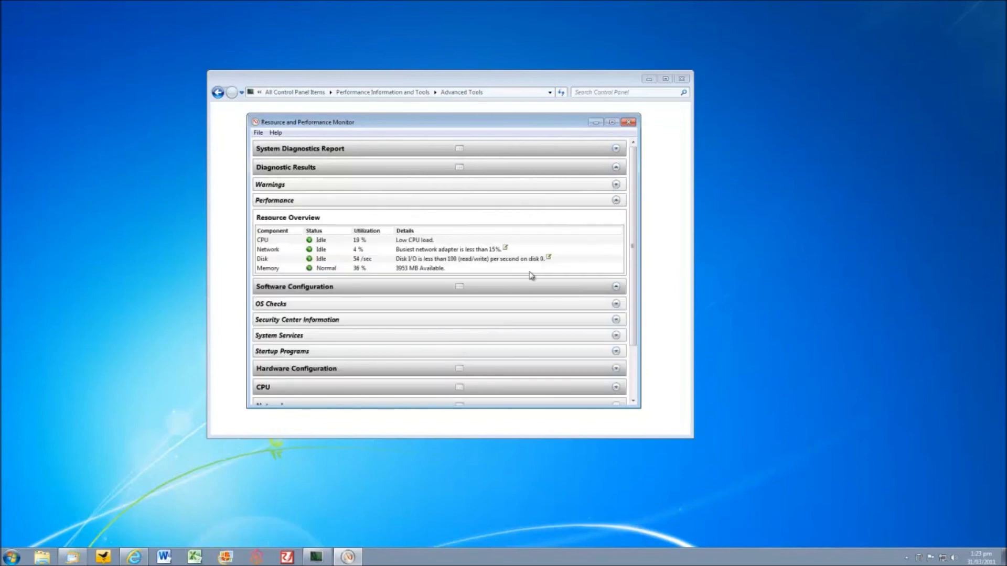
click(615, 168)
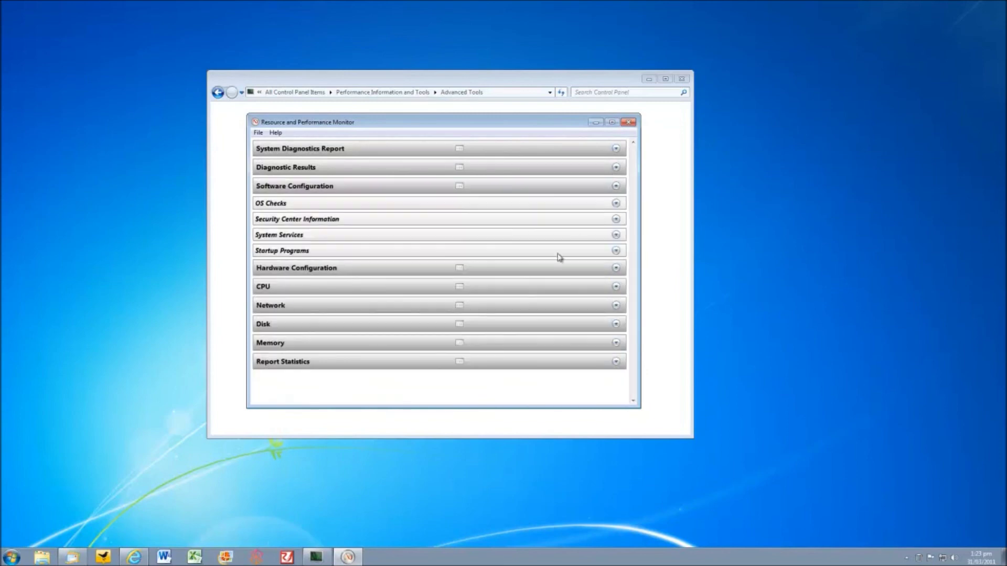
click(616, 187)
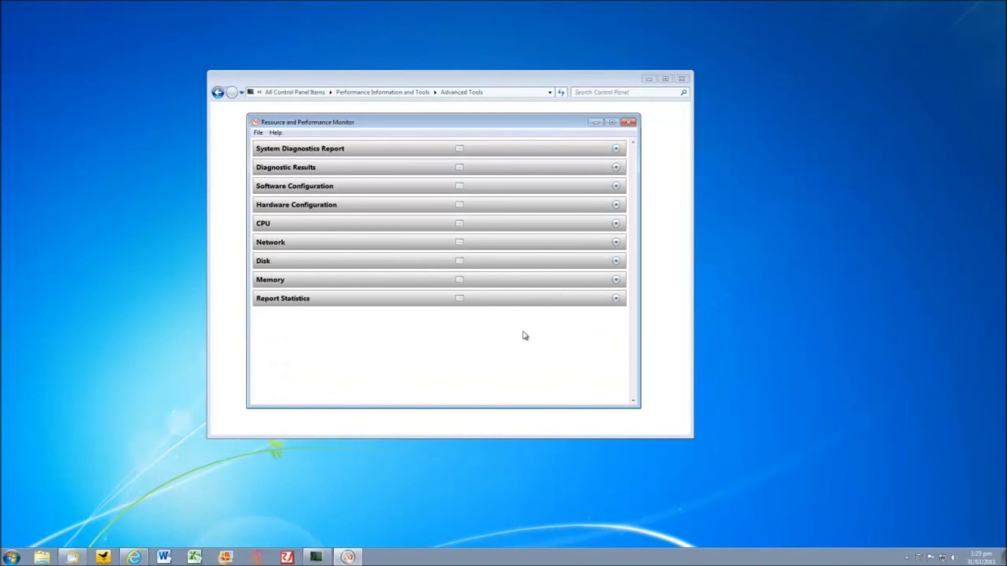
Step: Review the Physical Disk counters under Disk, check the File menu, then close the report window
click(615, 261)
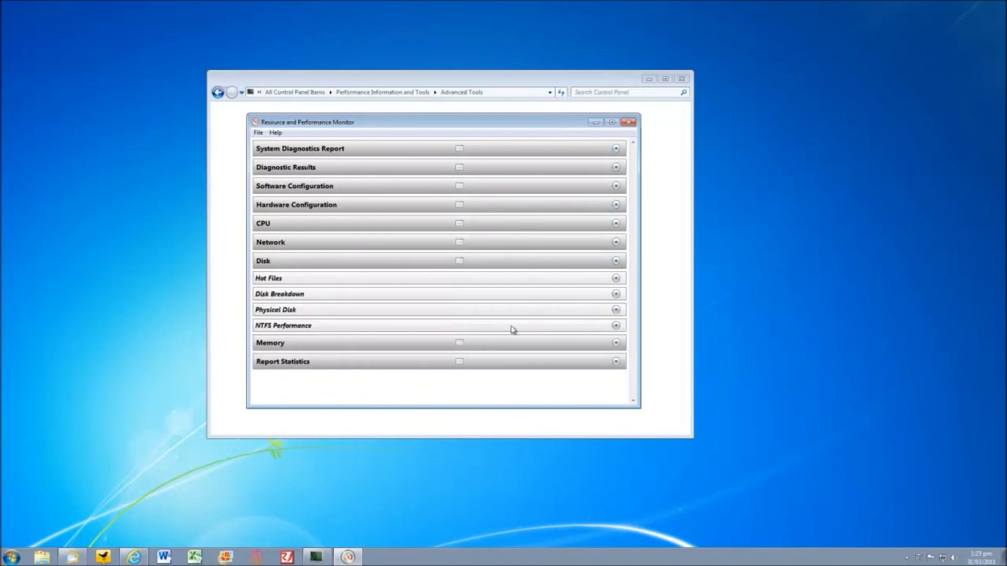
click(616, 310)
scroll(560, 317, down, 2)
scroll(560, 318, down, 3)
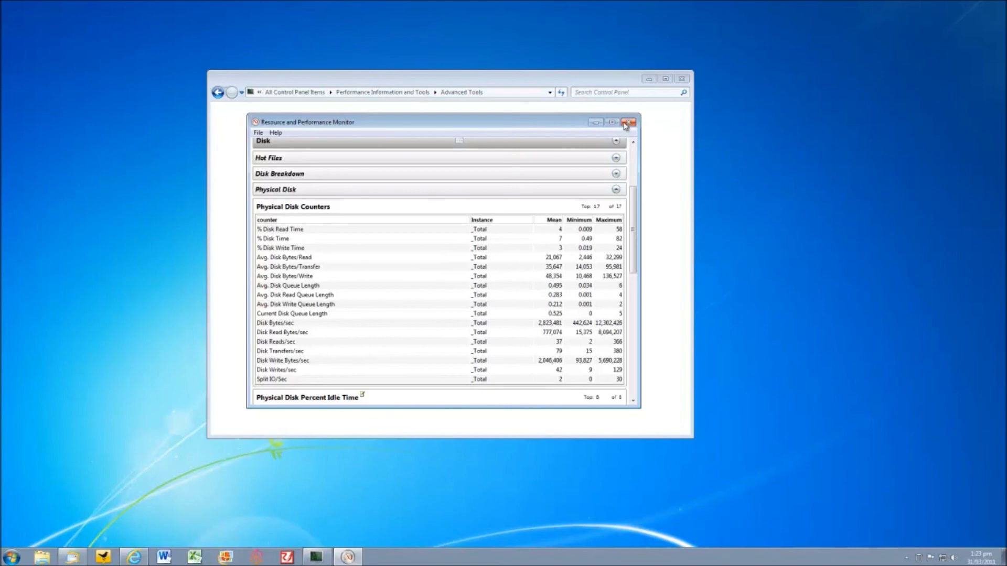
click(258, 133)
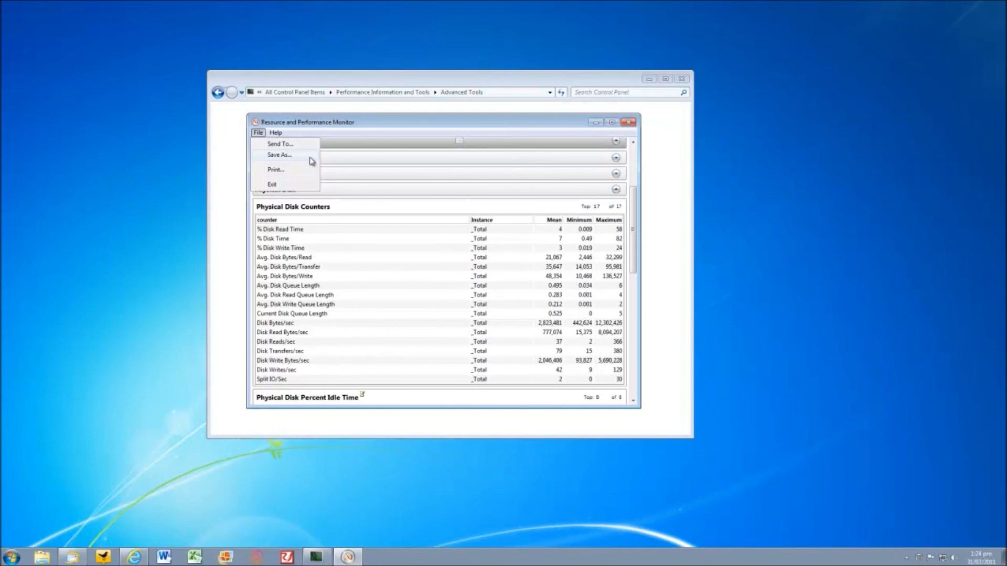
click(627, 121)
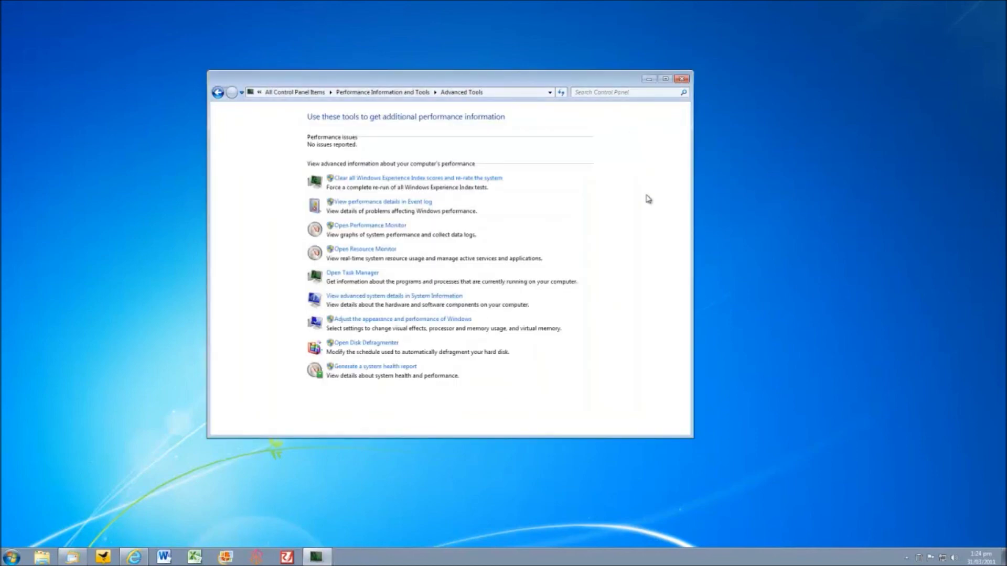